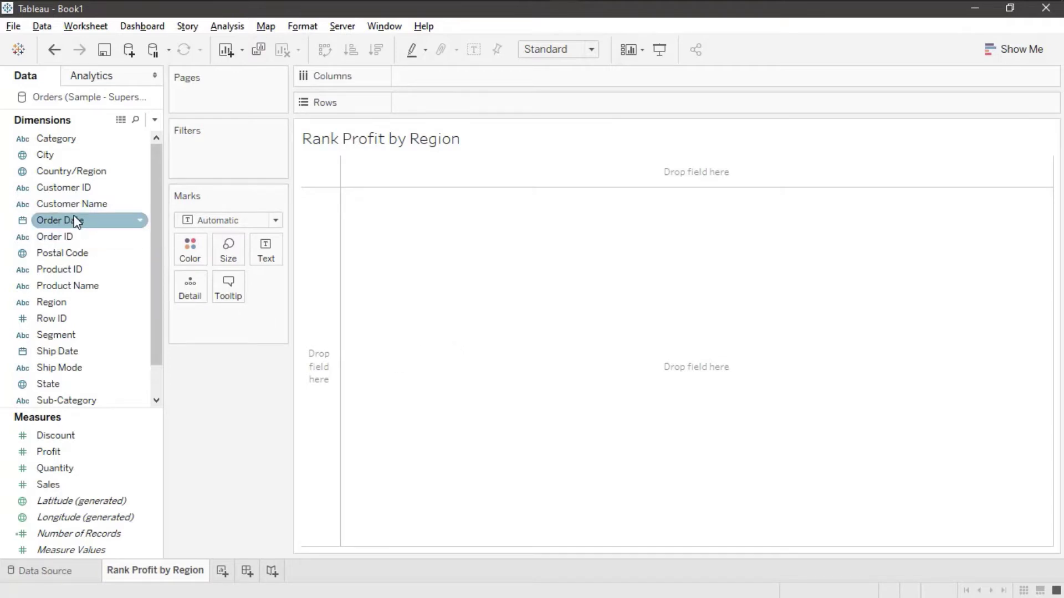
# - Place Order Date on Columns as MONTH, giving twelve columns from January to December
pyautogui.moveTo(76, 221); pyautogui.dragTo(456, 75)
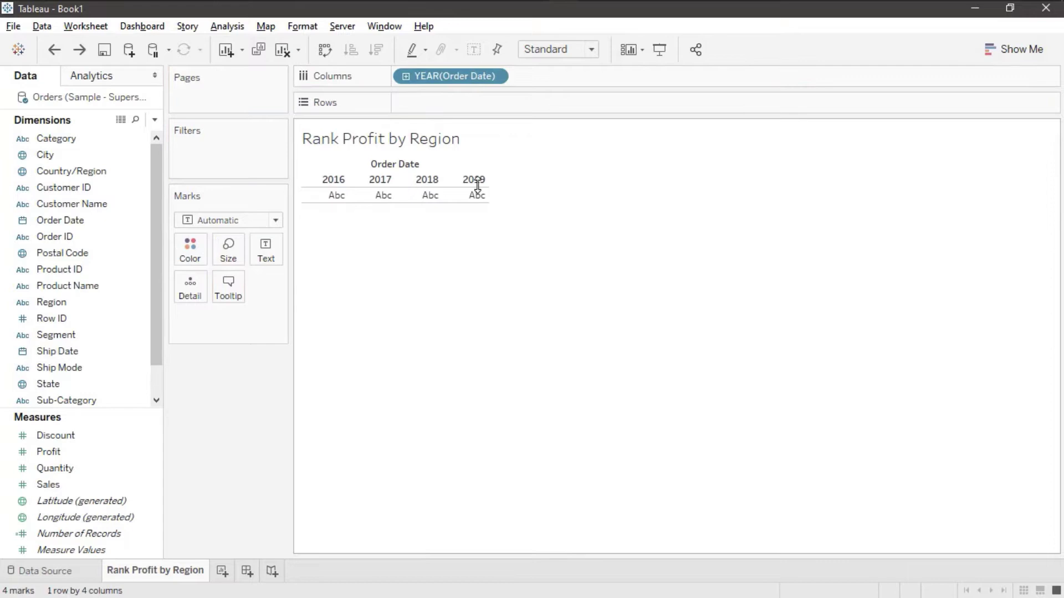
pyautogui.rightClick(438, 76)
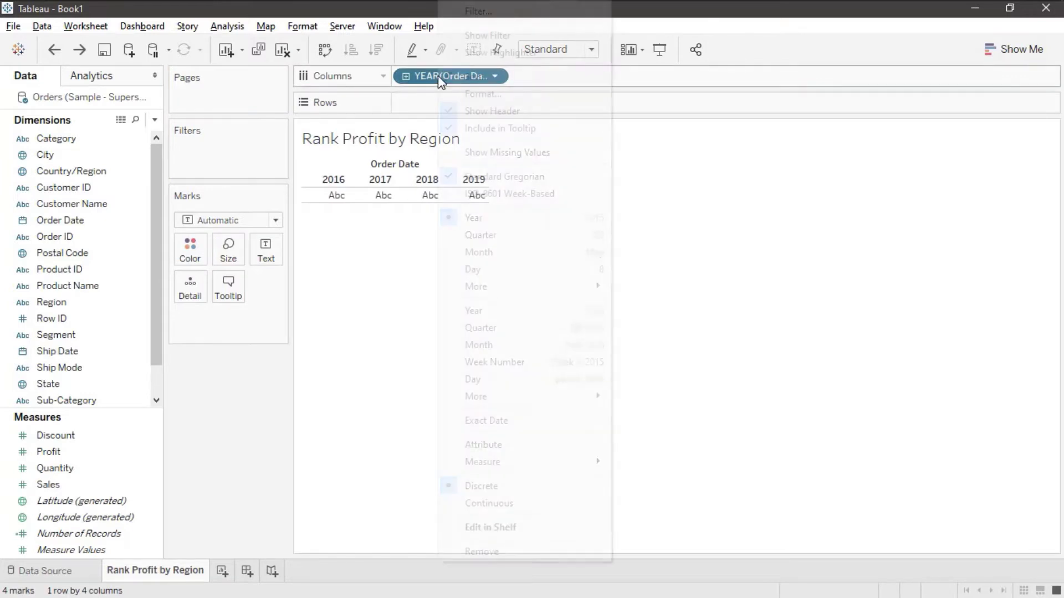
pyautogui.click(495, 254)
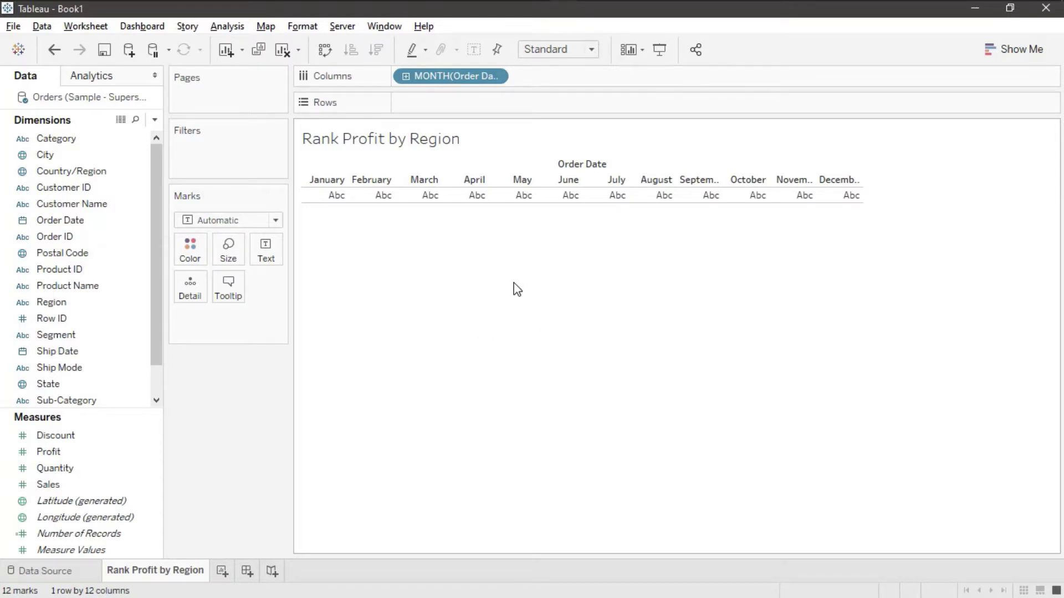
# - Add a YEAR(Order Date) filter as a single-value list without the All option, 2016 selected
pyautogui.rightClick(95, 222)
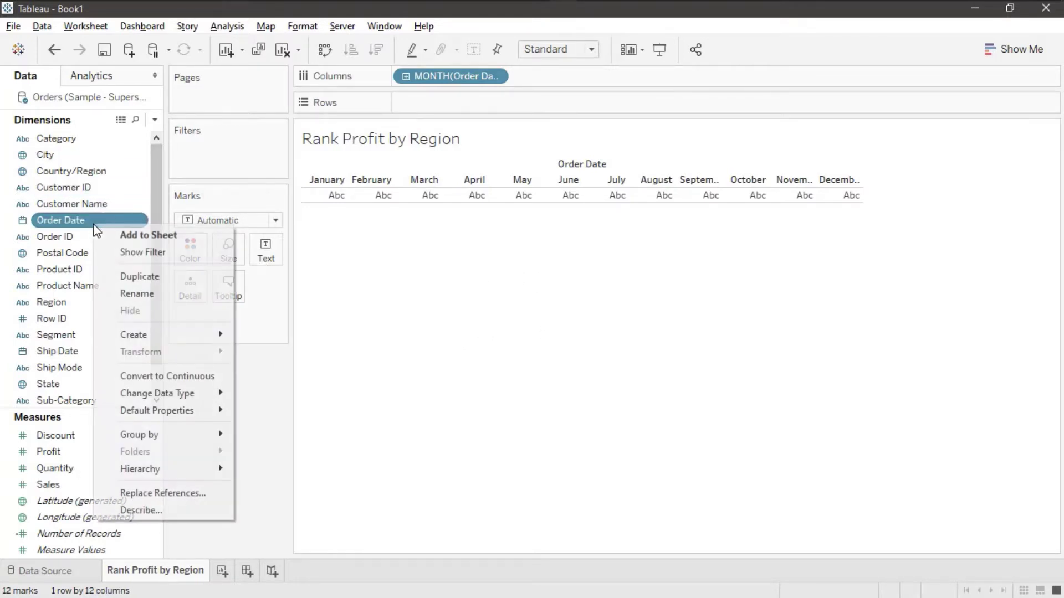
pyautogui.click(143, 253)
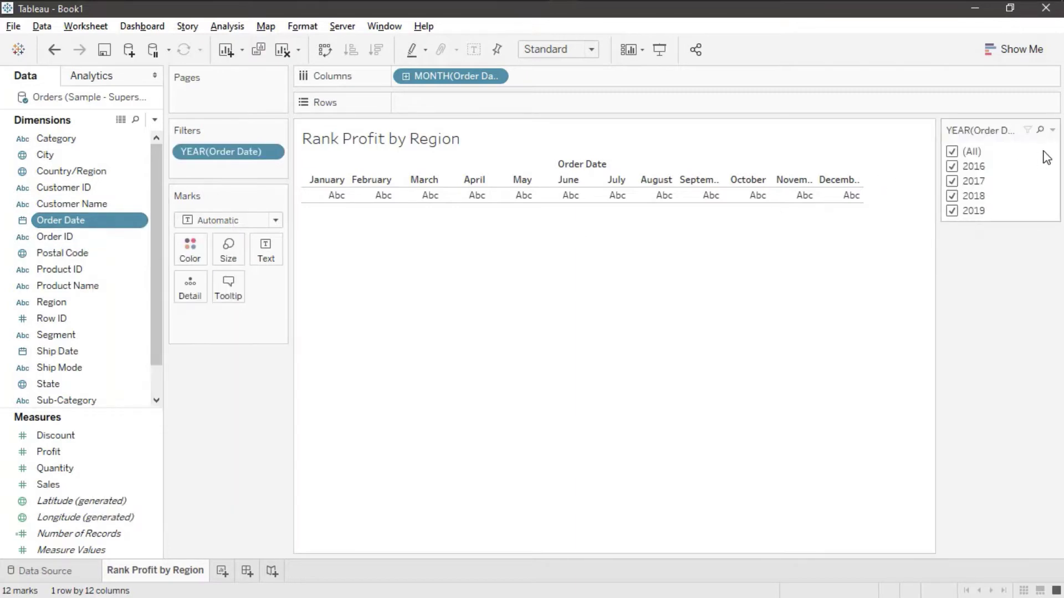
pyautogui.click(1052, 130)
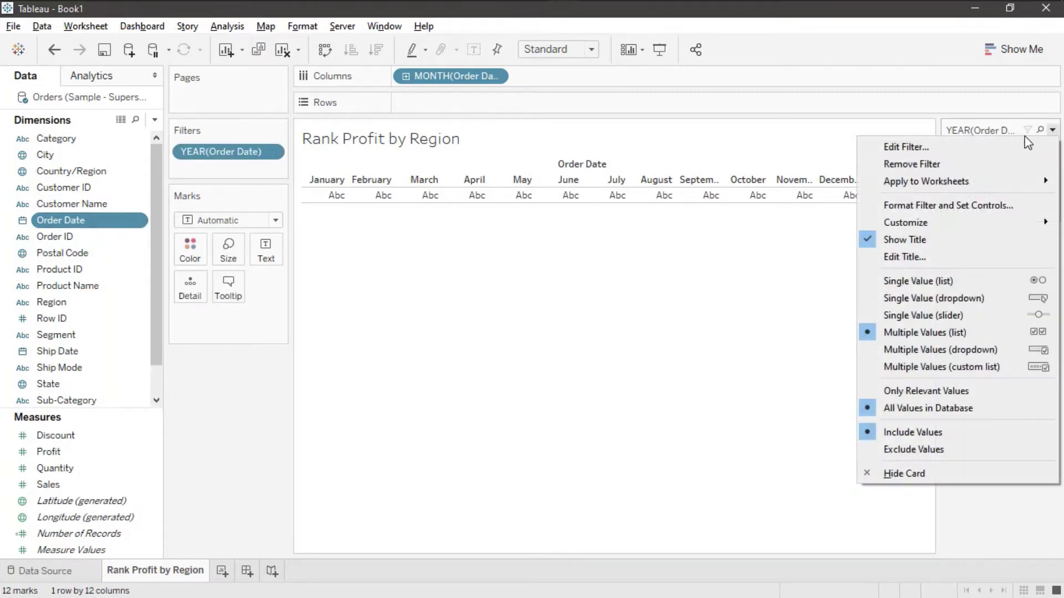
pyautogui.click(920, 283)
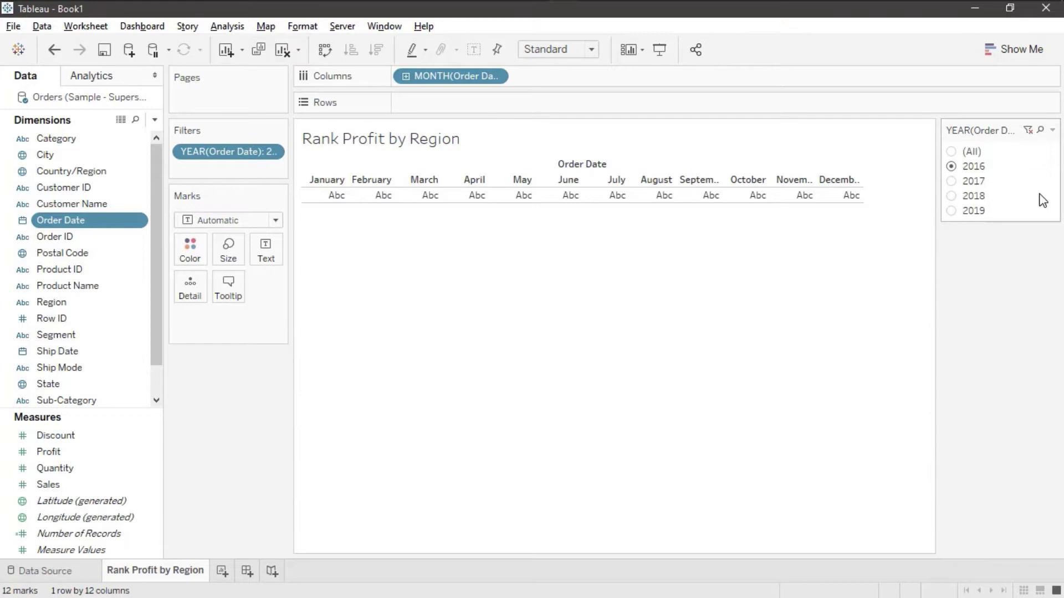
pyautogui.click(1051, 131)
pyautogui.moveTo(922, 222)
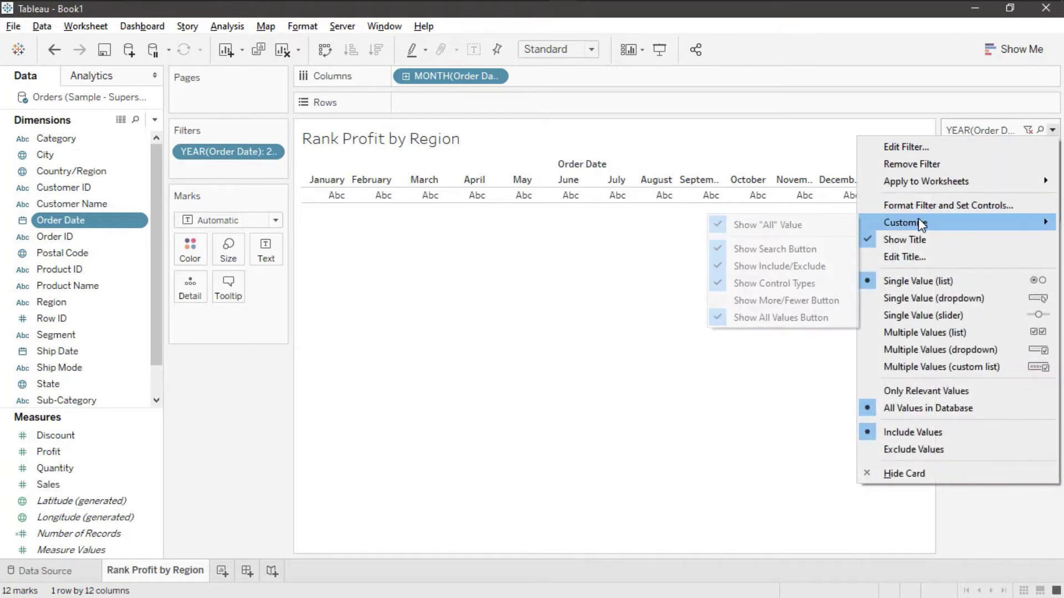
pyautogui.click(787, 227)
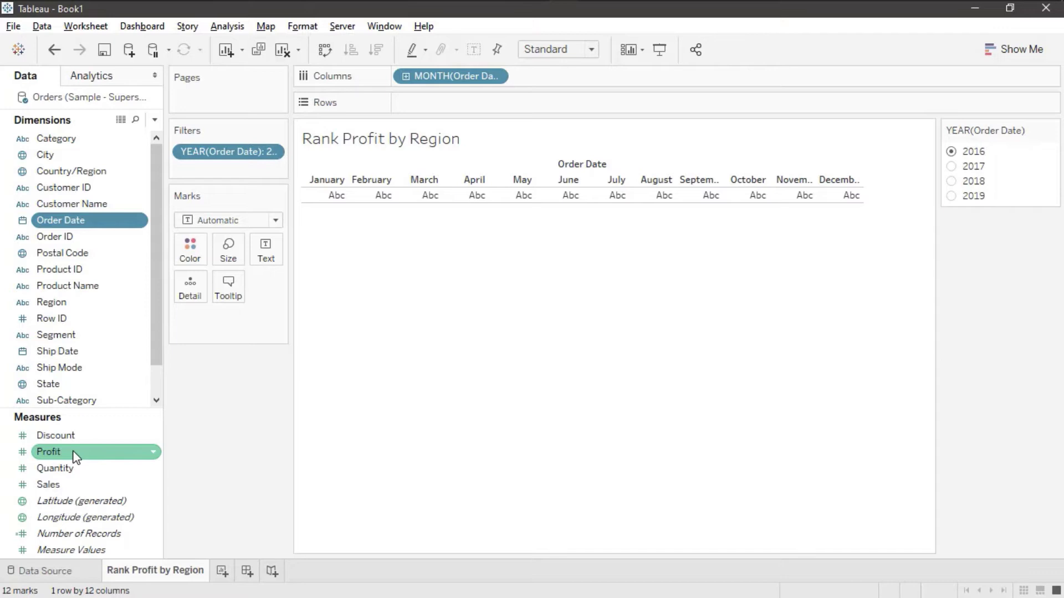
# - Plot SUM(Profit) by month on Rows and fit the chart to Entire View
pyautogui.moveTo(75, 457)
pyautogui.mouseDown()
pyautogui.moveTo(265, 327)
pyautogui.moveTo(455, 100)
pyautogui.mouseUp()
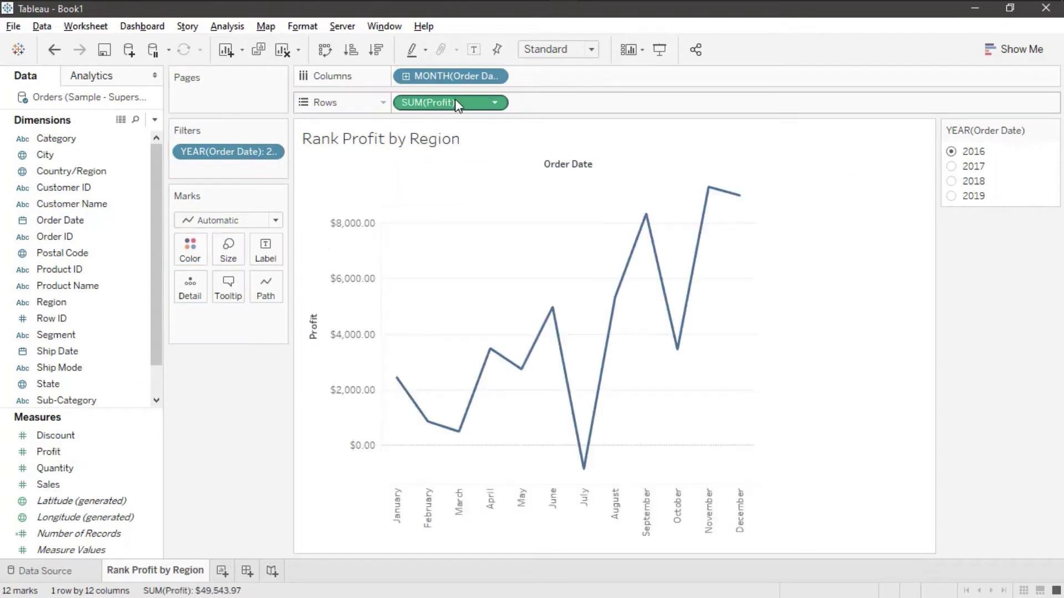
pyautogui.click(590, 51)
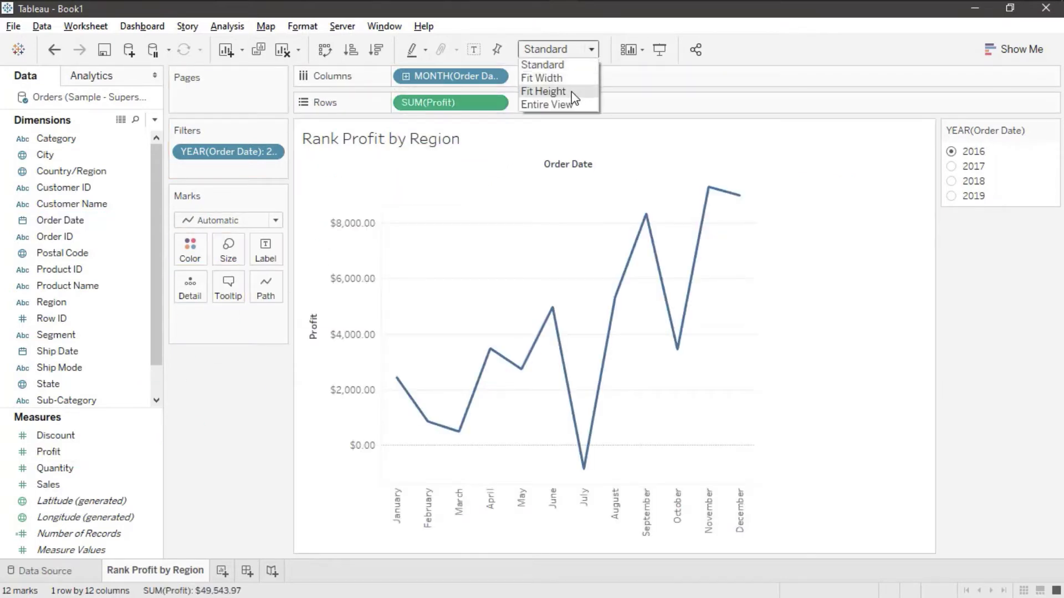
pyautogui.click(570, 105)
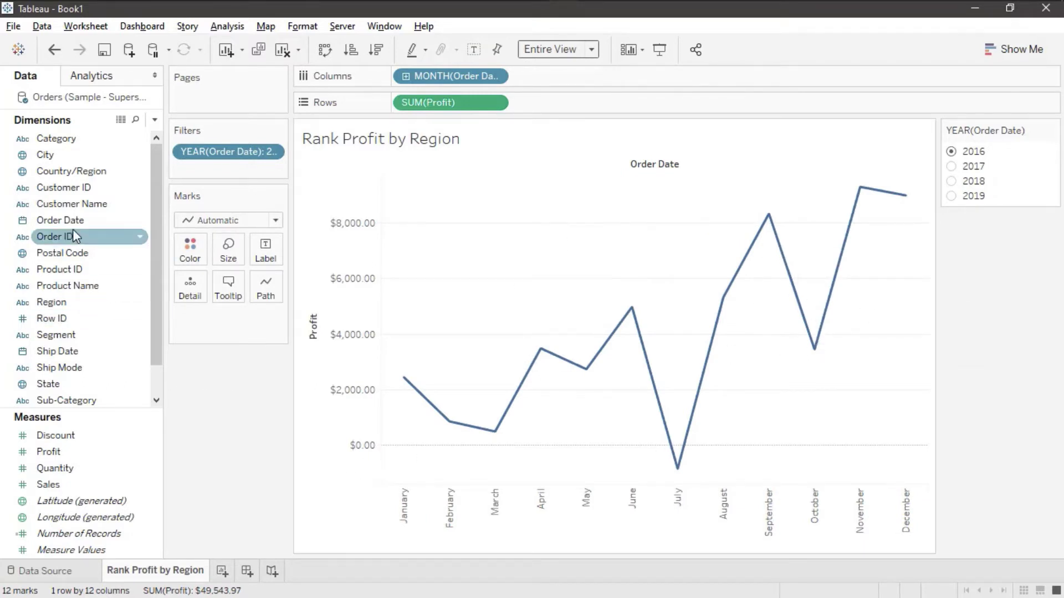
# - Colour the profit line by Region, giving Central, East, South and West lines
pyautogui.moveTo(74, 297); pyautogui.dragTo(198, 248)
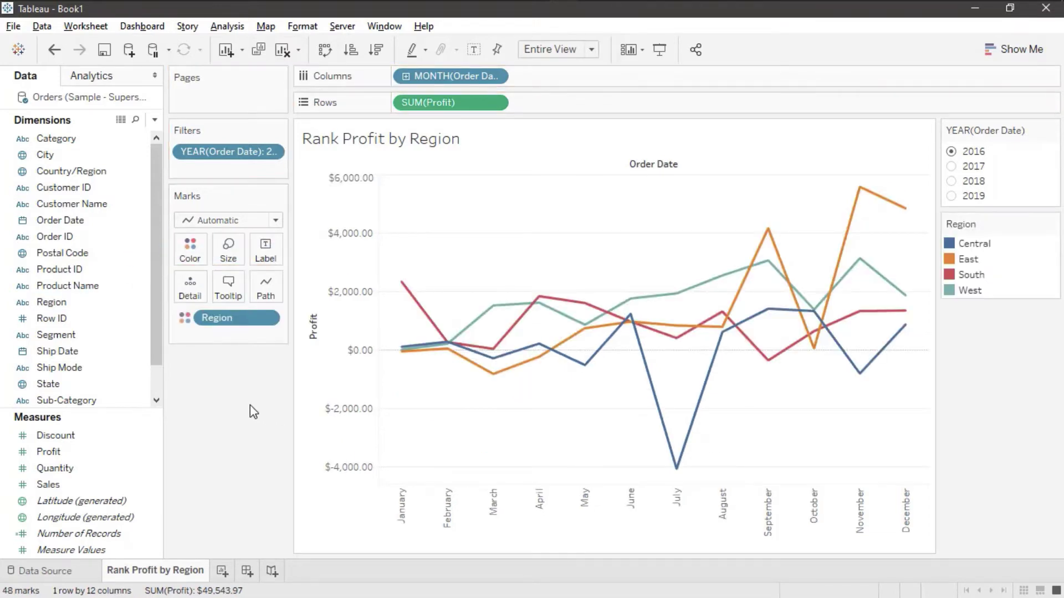
pyautogui.moveTo(420, 350)
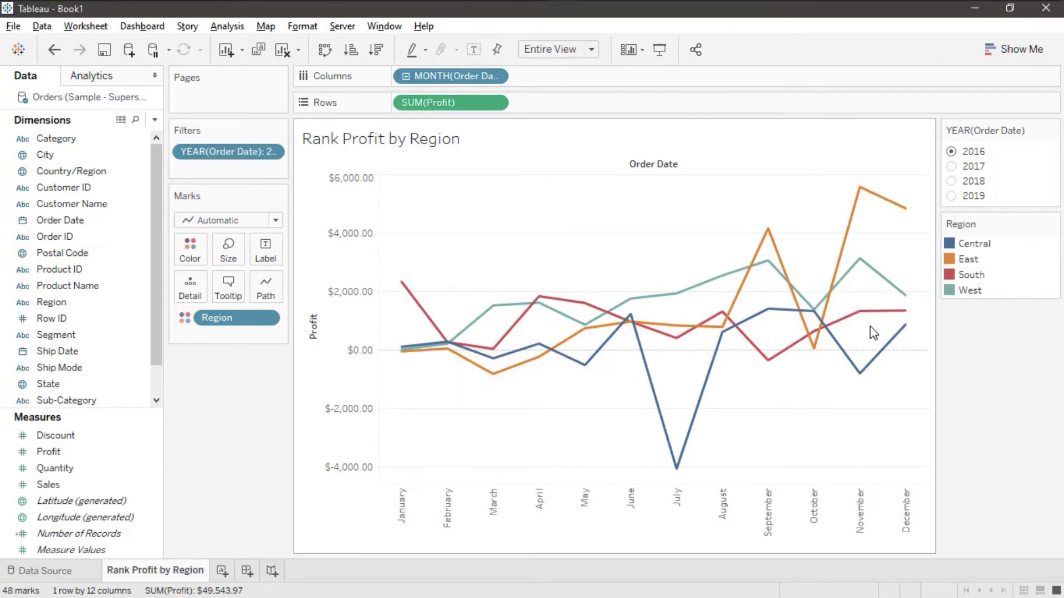
pyautogui.moveTo(521, 370)
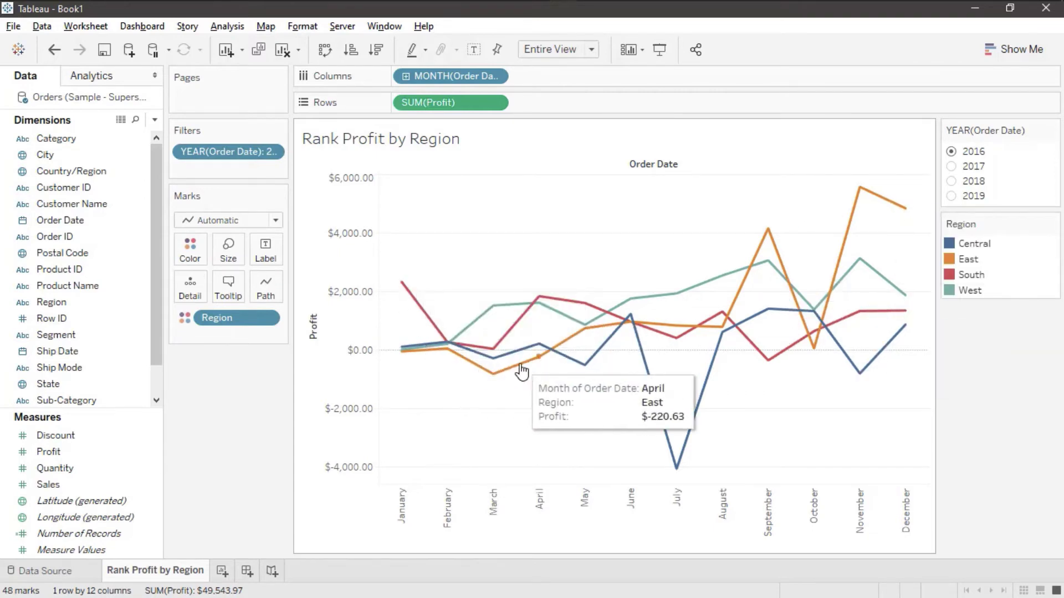
# - Make Profit a Rank table calculation computed over Region only, not Month
pyautogui.rightClick(451, 102)
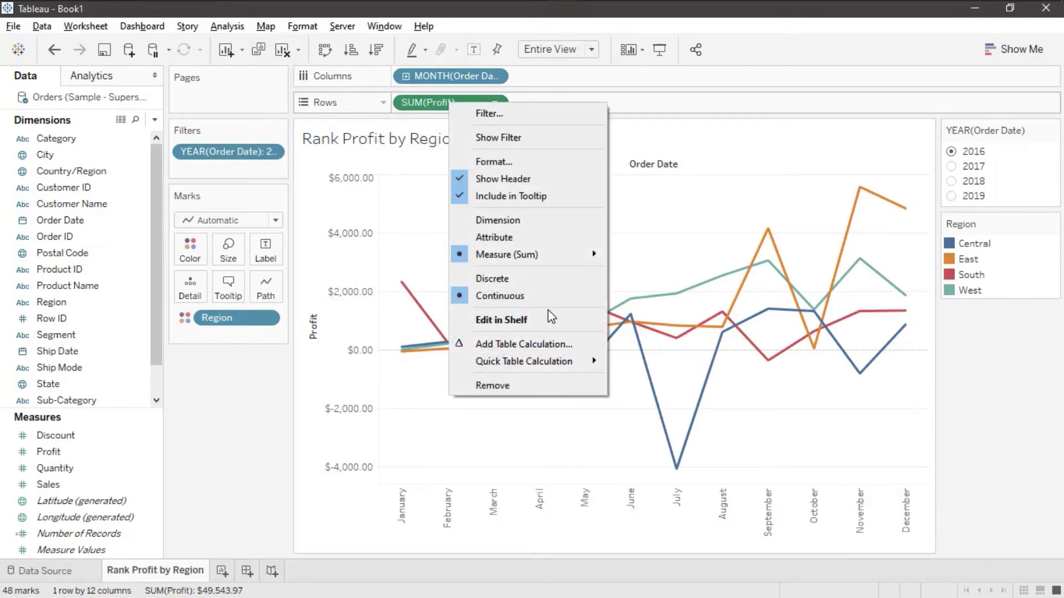
pyautogui.click(550, 345)
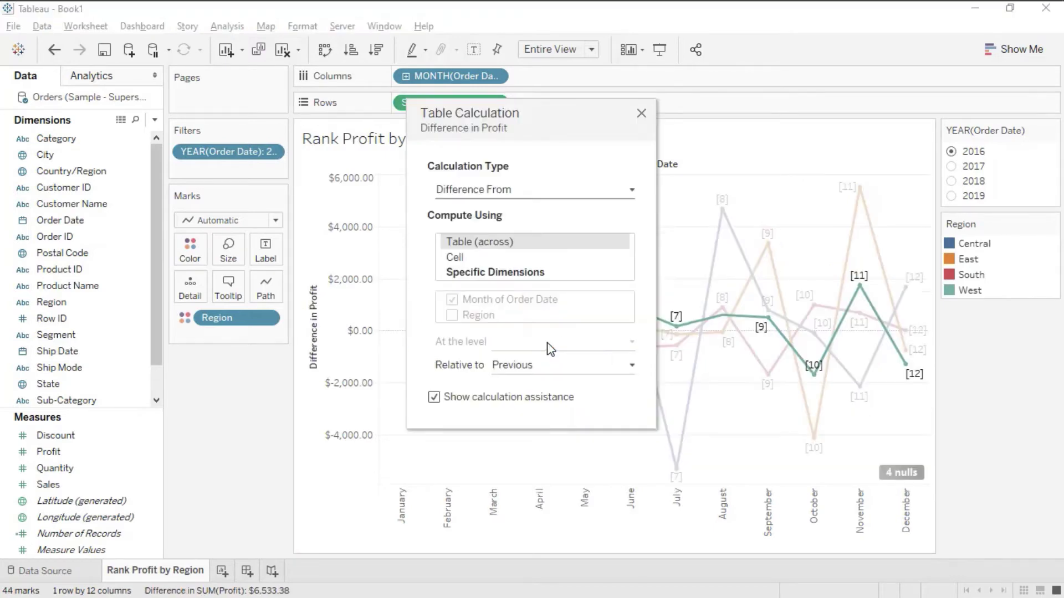
pyautogui.click(491, 190)
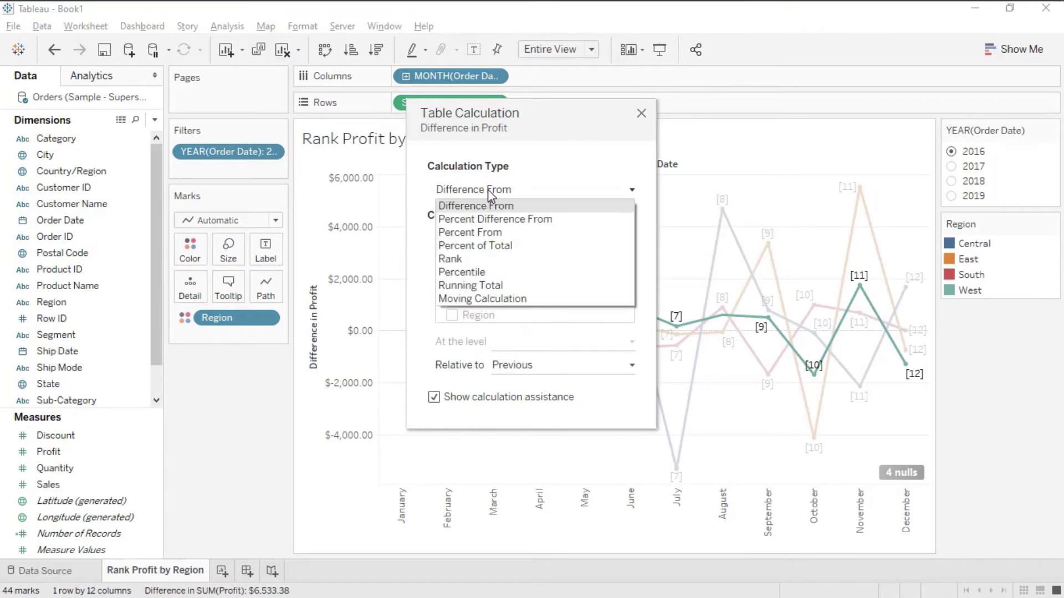
pyautogui.click(481, 259)
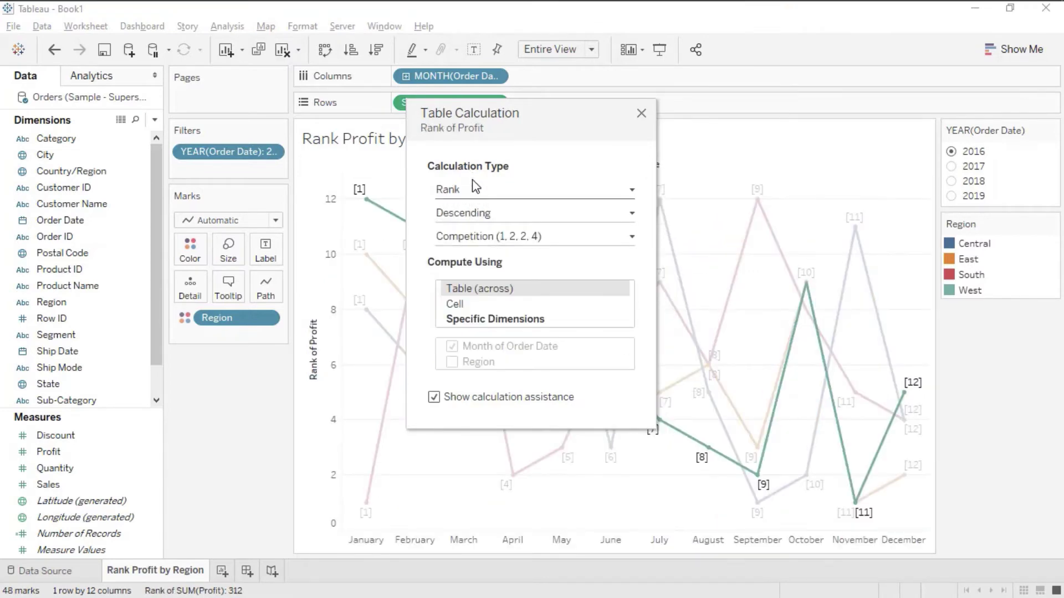
pyautogui.click(489, 320)
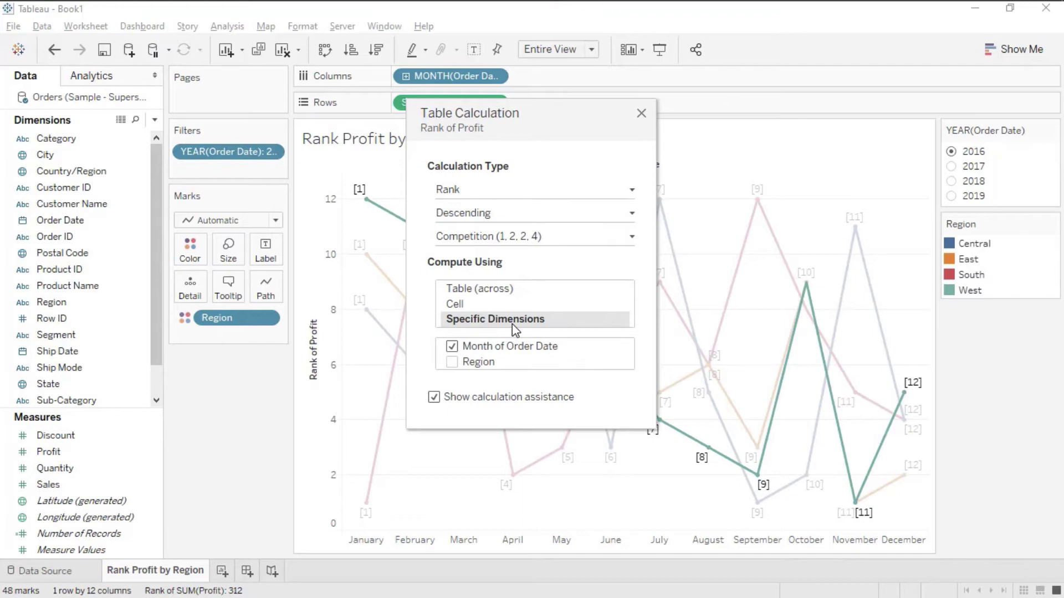
pyautogui.click(452, 346)
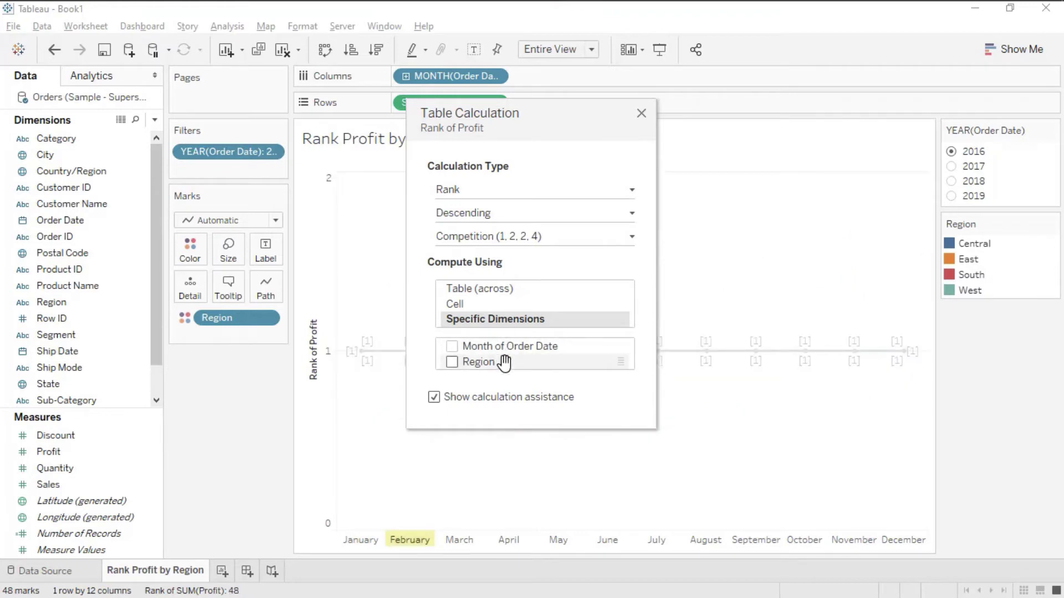
pyautogui.click(452, 363)
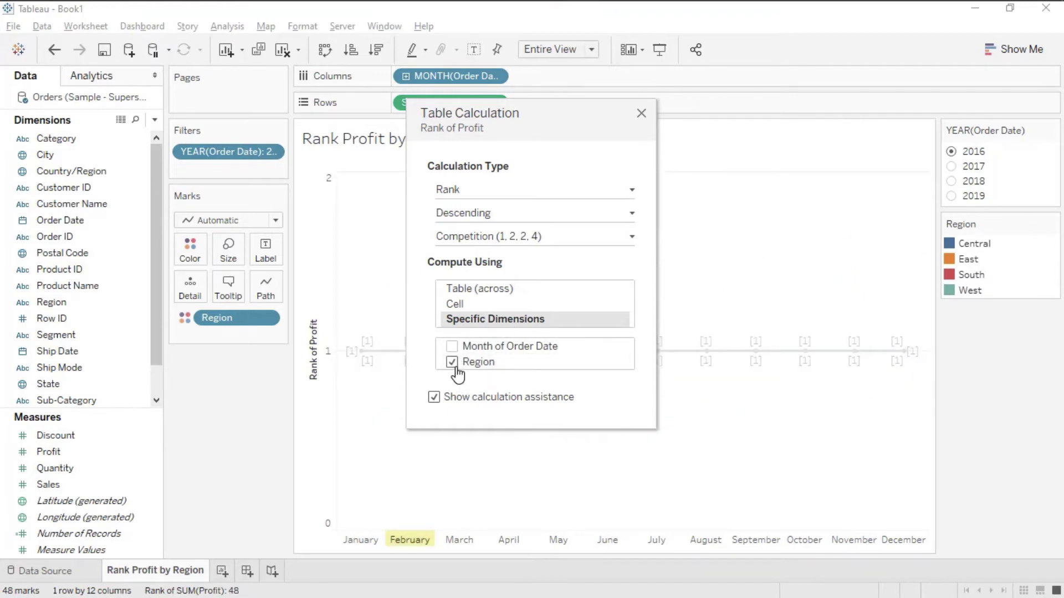
pyautogui.click(642, 114)
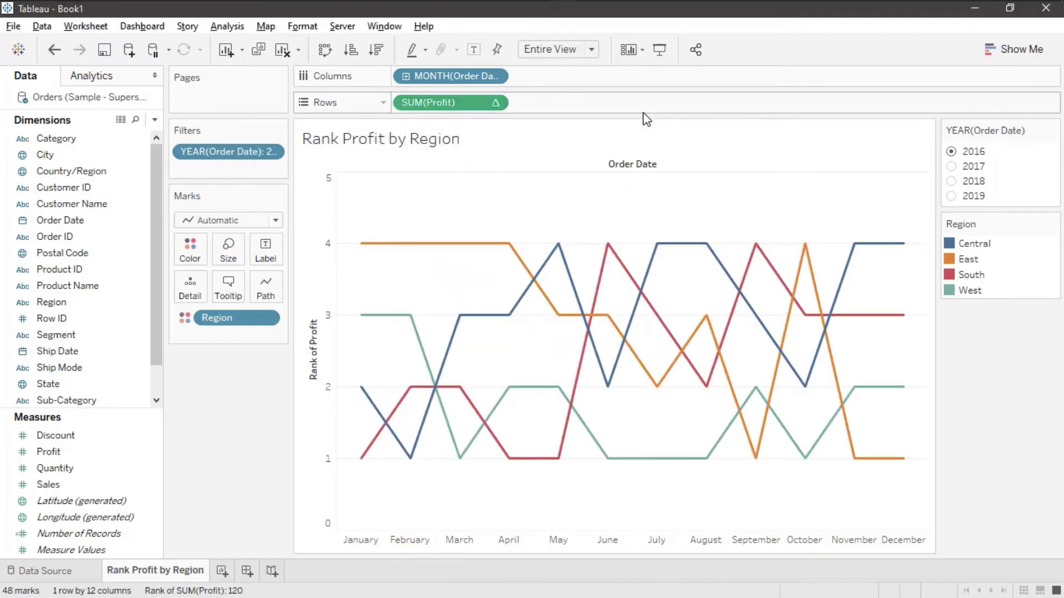
# - Reverse the Rank of Profit axis so rank 1 is on top, and set the mark type to Line
pyautogui.rightClick(318, 284)
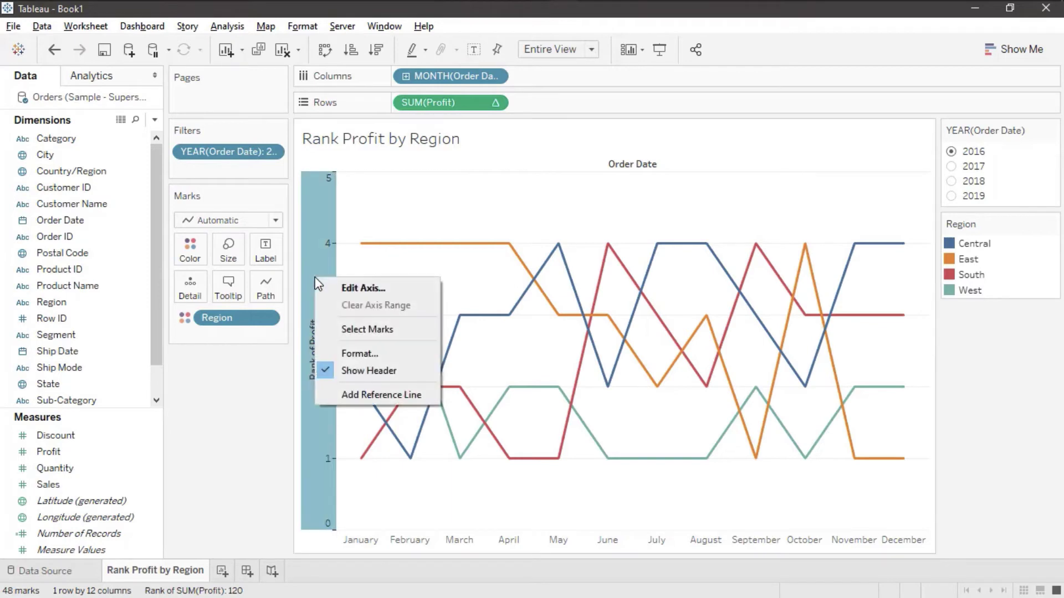
pyautogui.click(383, 284)
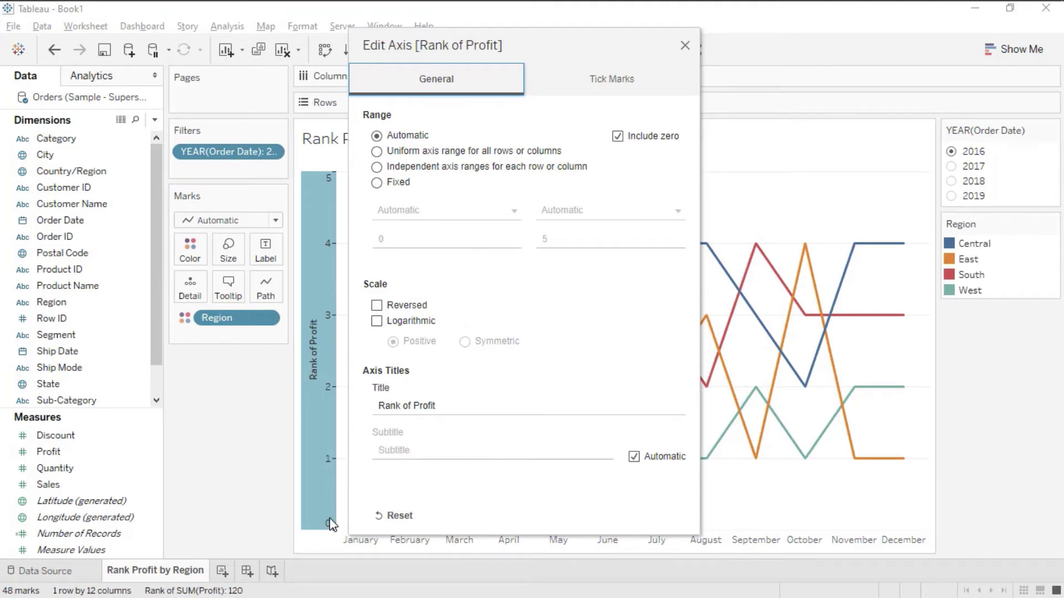
pyautogui.click(377, 306)
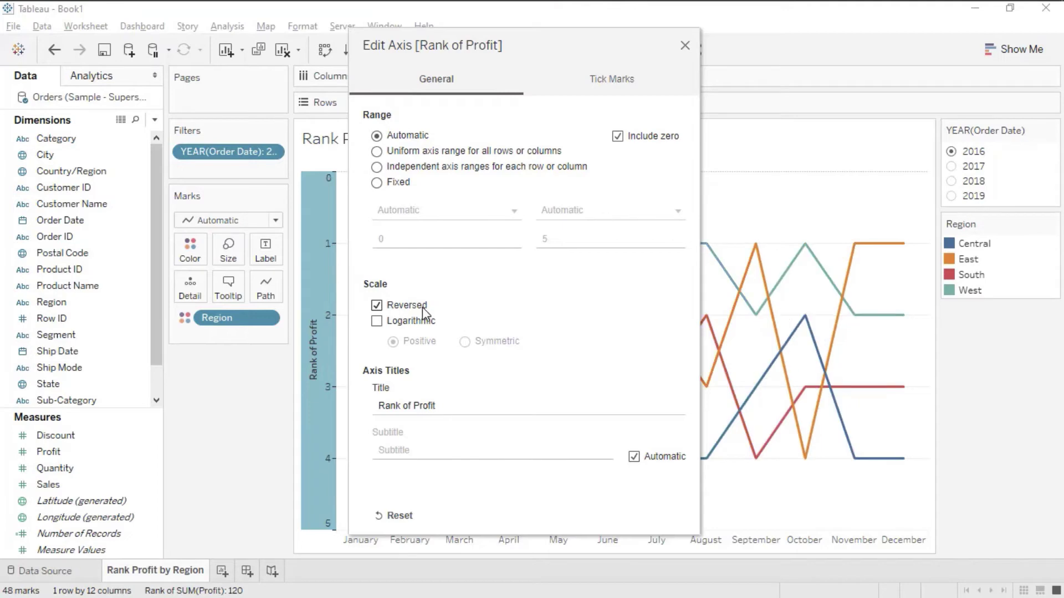
pyautogui.click(685, 46)
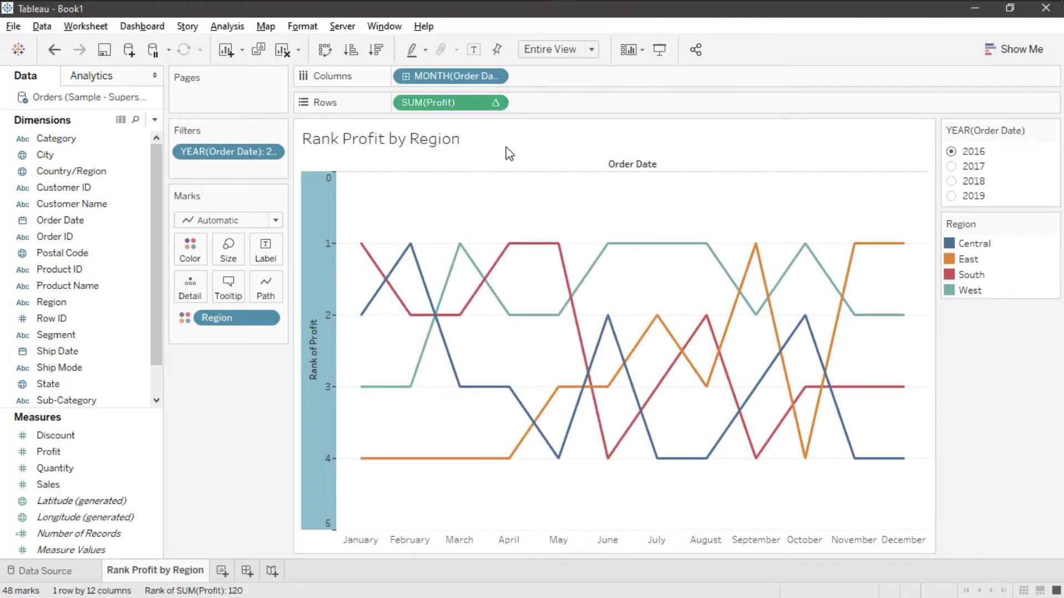
pyautogui.click(275, 221)
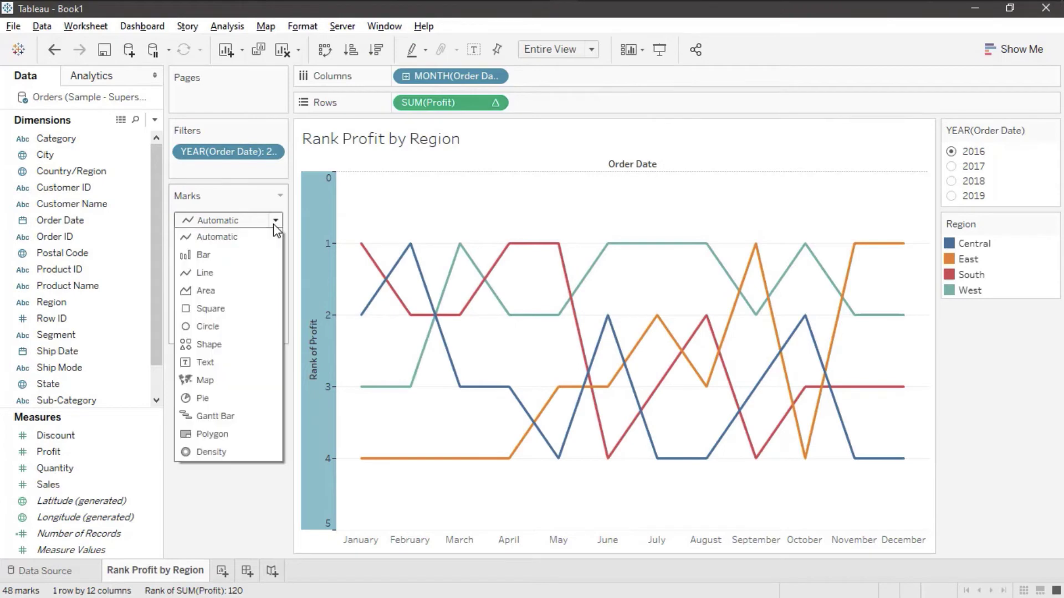
pyautogui.click(204, 273)
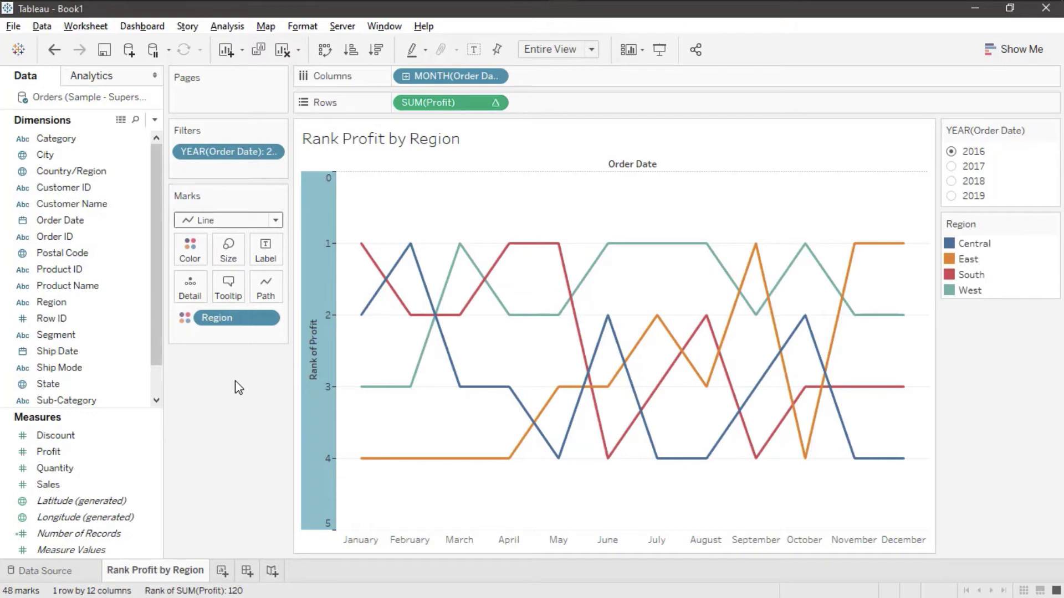
# - Add a second SUM(Profit) to Rows and draw that lower pane as Circle marks
pyautogui.click(86, 453)
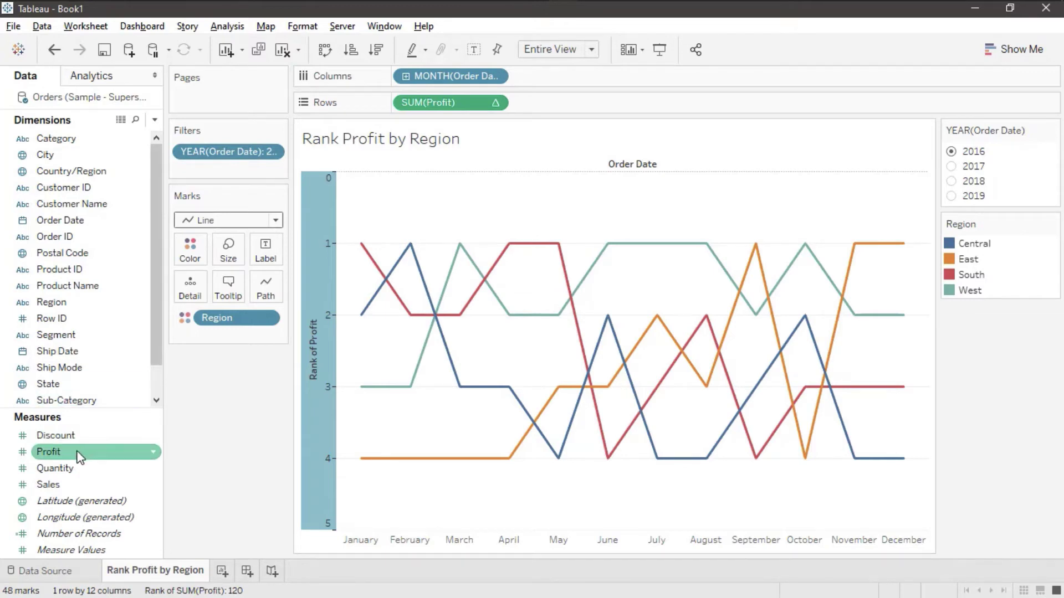
pyautogui.moveTo(81, 457); pyautogui.dragTo(559, 102)
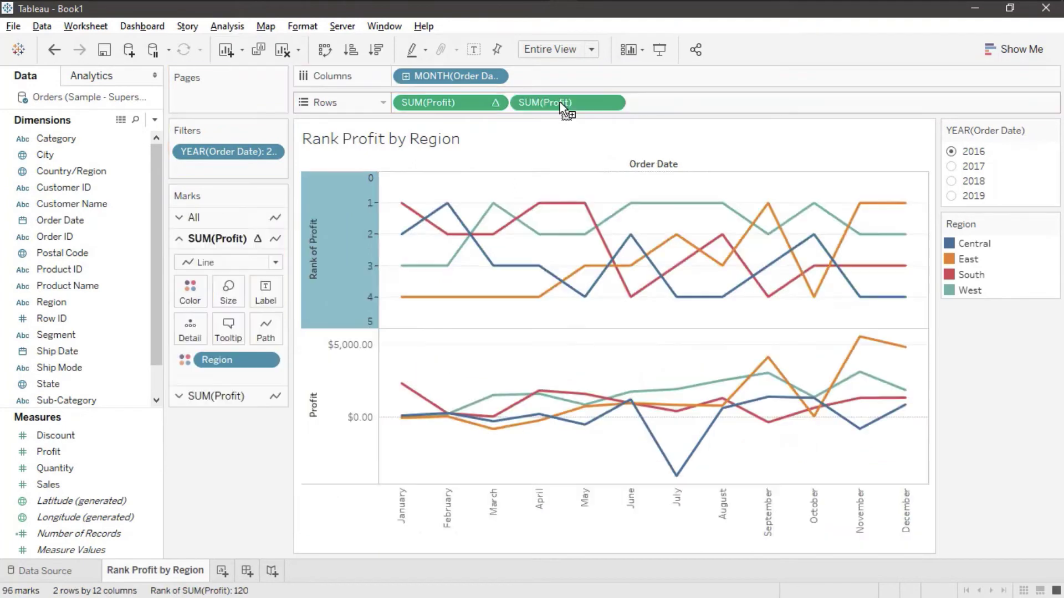
pyautogui.click(244, 396)
pyautogui.click(274, 280)
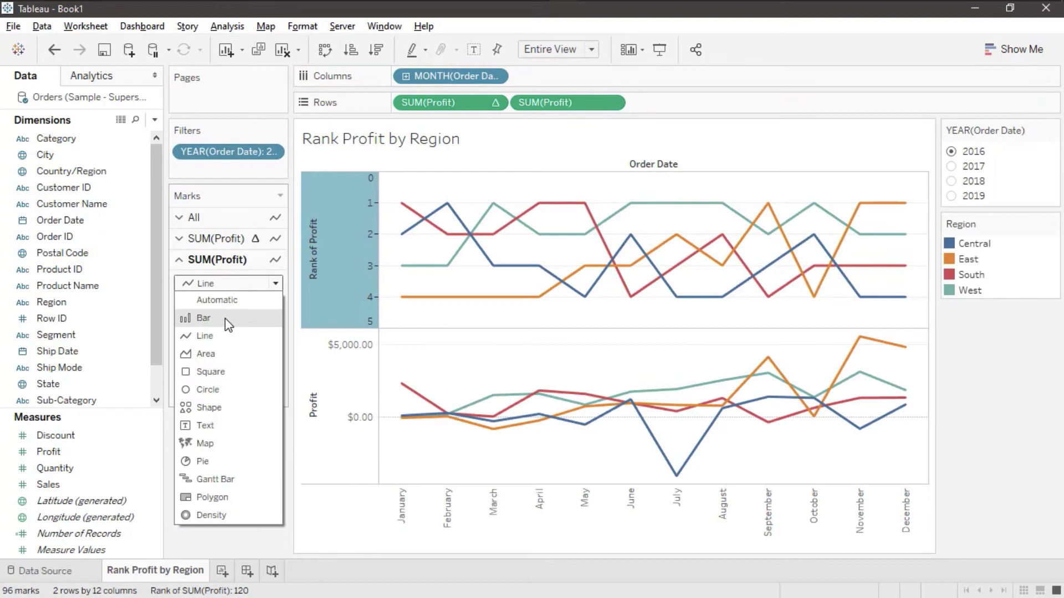
pyautogui.click(221, 389)
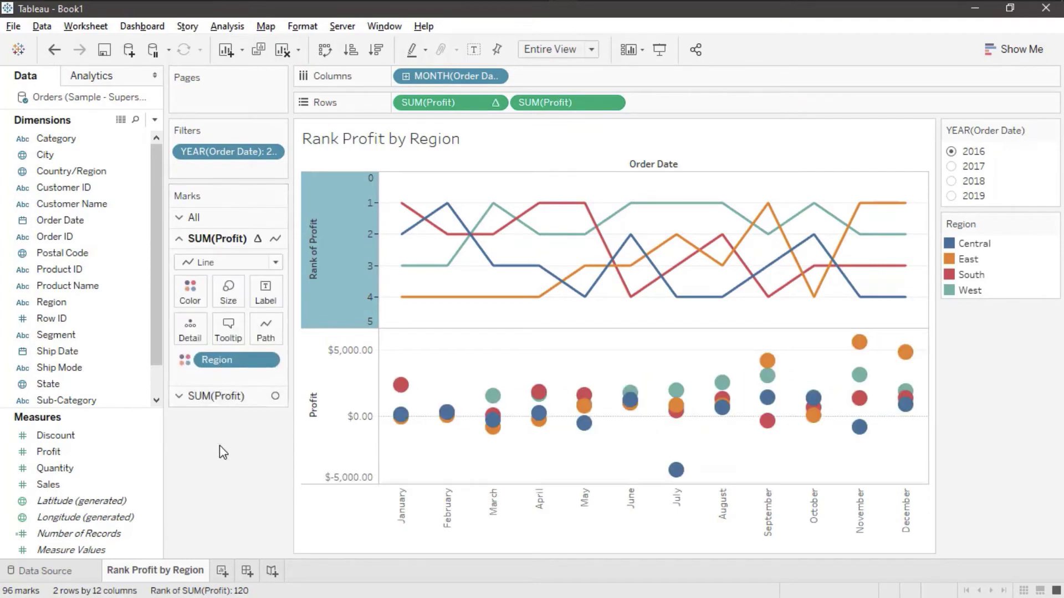
# - Give the second SUM(Profit) a Rank table calculation computed over Region only
pyautogui.rightClick(555, 102)
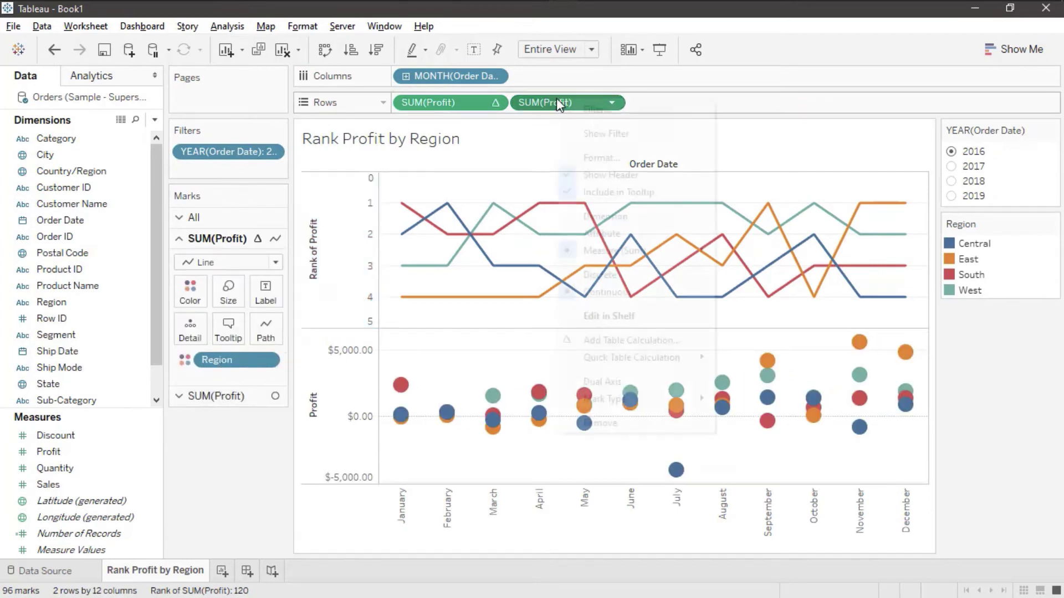
pyautogui.click(627, 345)
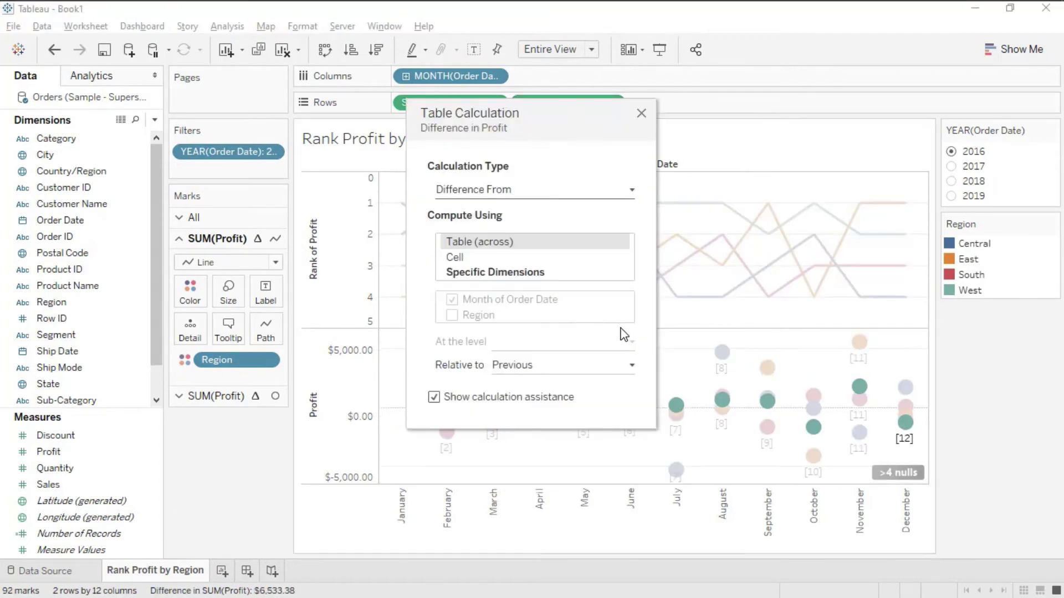
pyautogui.click(504, 189)
pyautogui.click(499, 259)
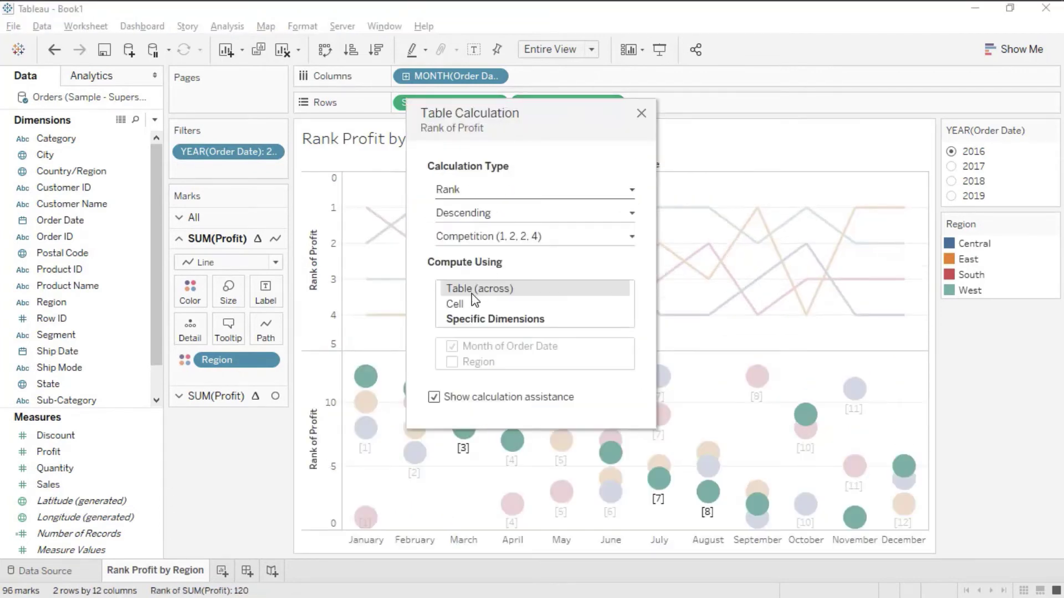
pyautogui.click(482, 319)
pyautogui.click(452, 347)
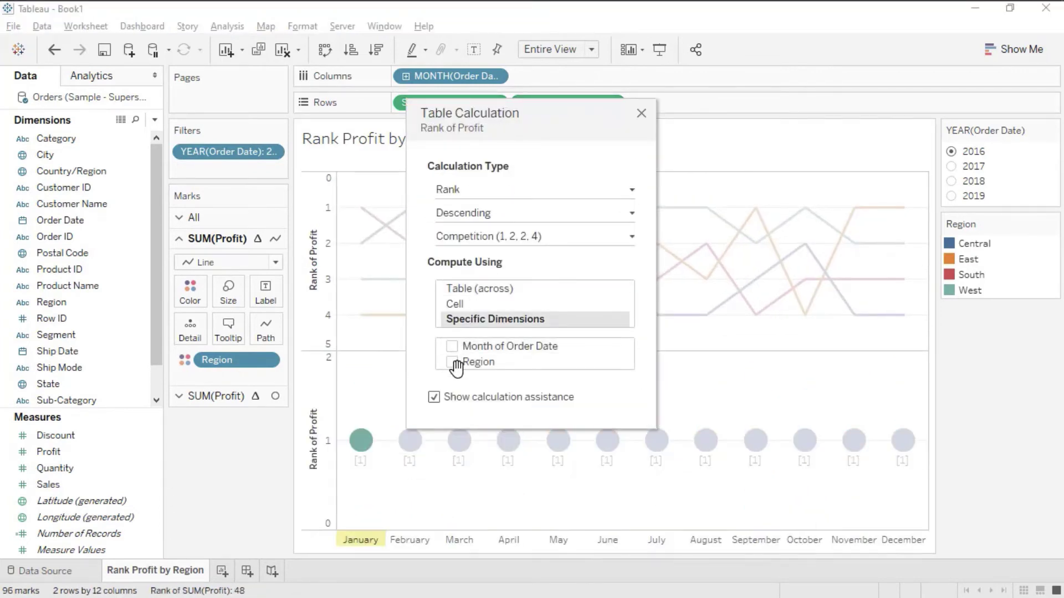
pyautogui.click(452, 363)
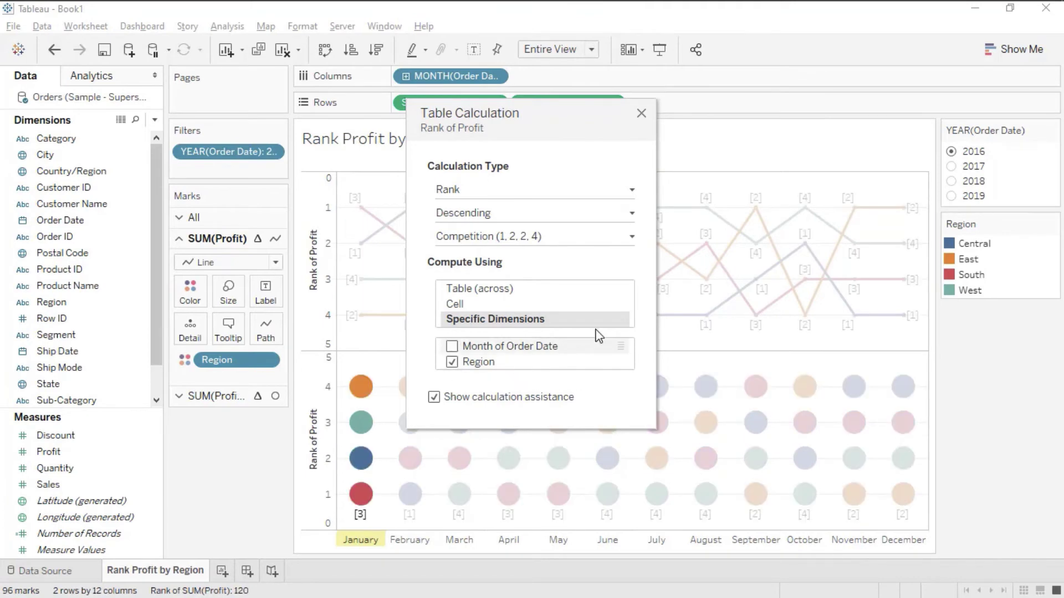
pyautogui.click(641, 114)
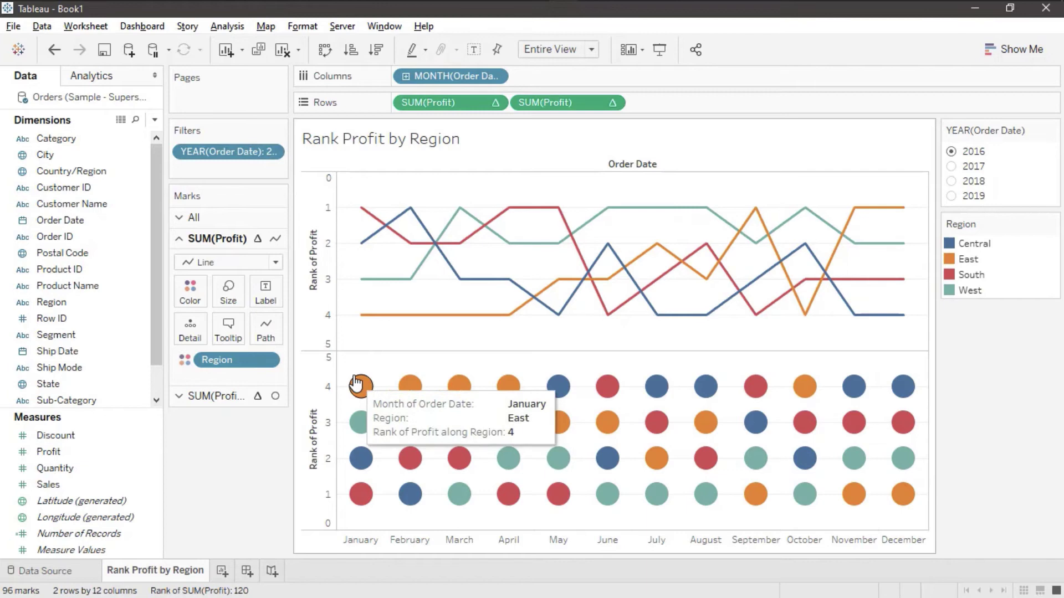
# - Set the lower Rank of Profit axis to Reversed so rank 1 circles sit on top
pyautogui.rightClick(308, 391)
pyautogui.click(361, 407)
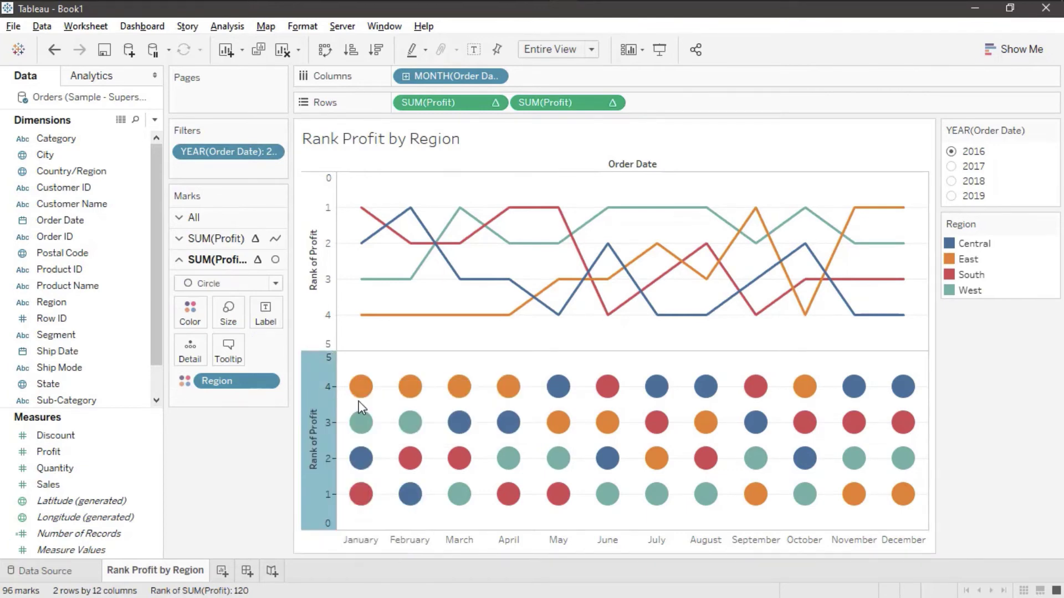
pyautogui.click(377, 305)
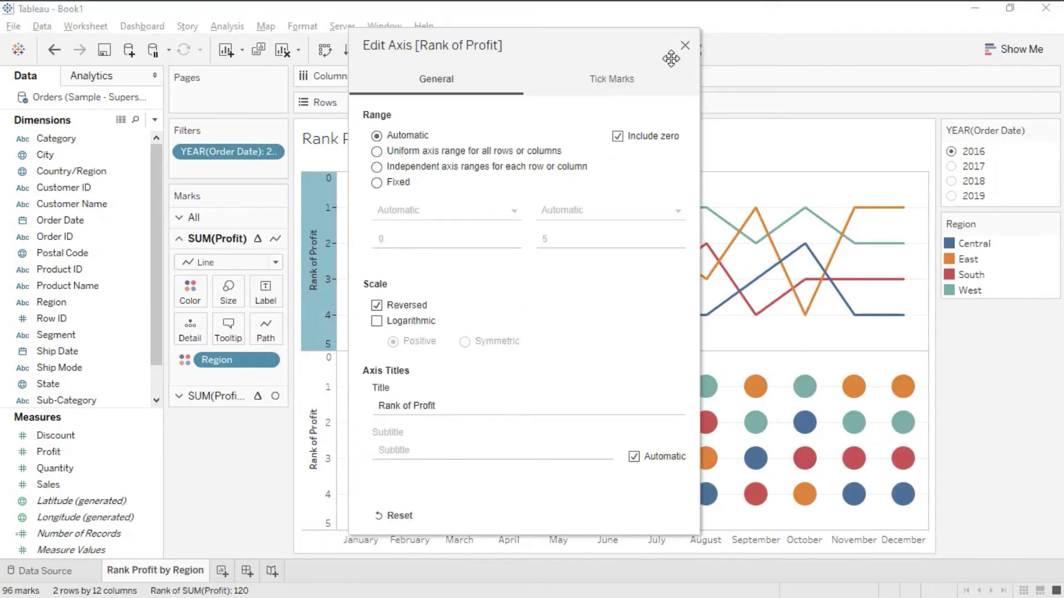
pyautogui.click(685, 45)
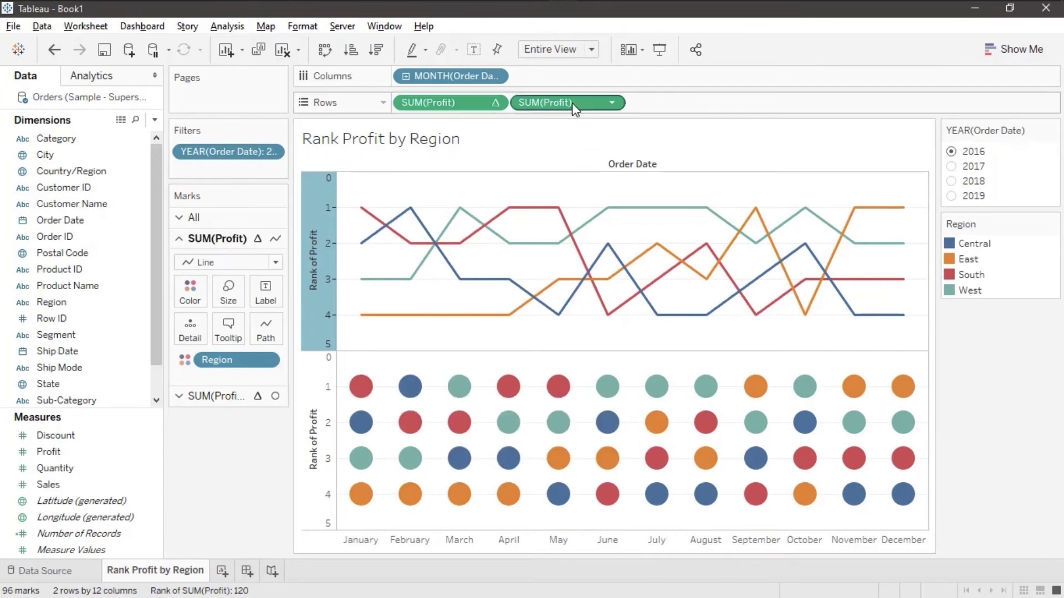
# - Put the second Rank of Profit pill on the circle layer's Label
pyautogui.moveTo(571, 102)
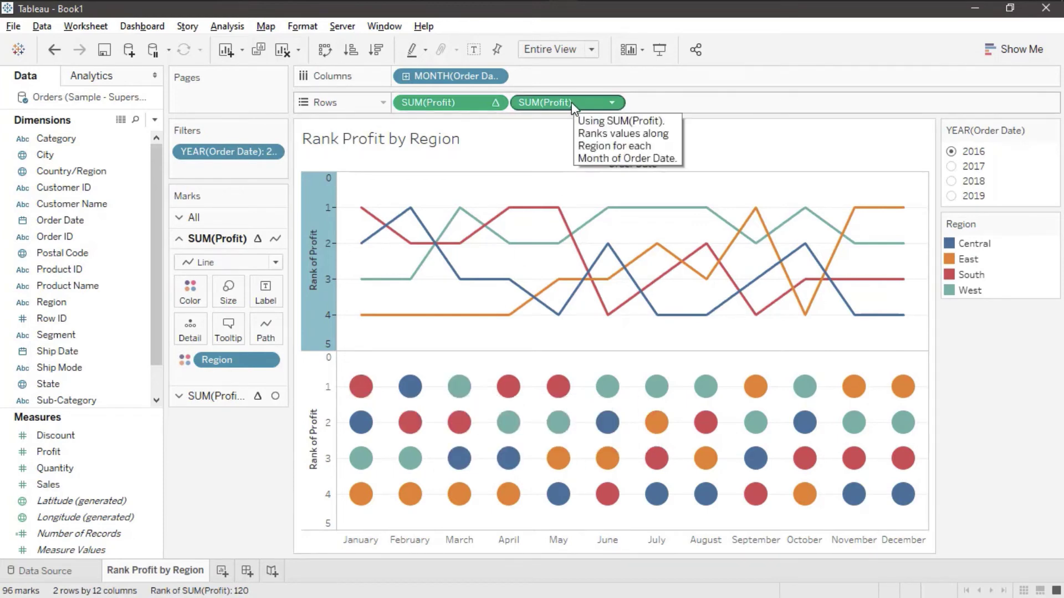
pyautogui.moveTo(570, 102); pyautogui.dragTo(267, 289)
pyautogui.click(228, 397)
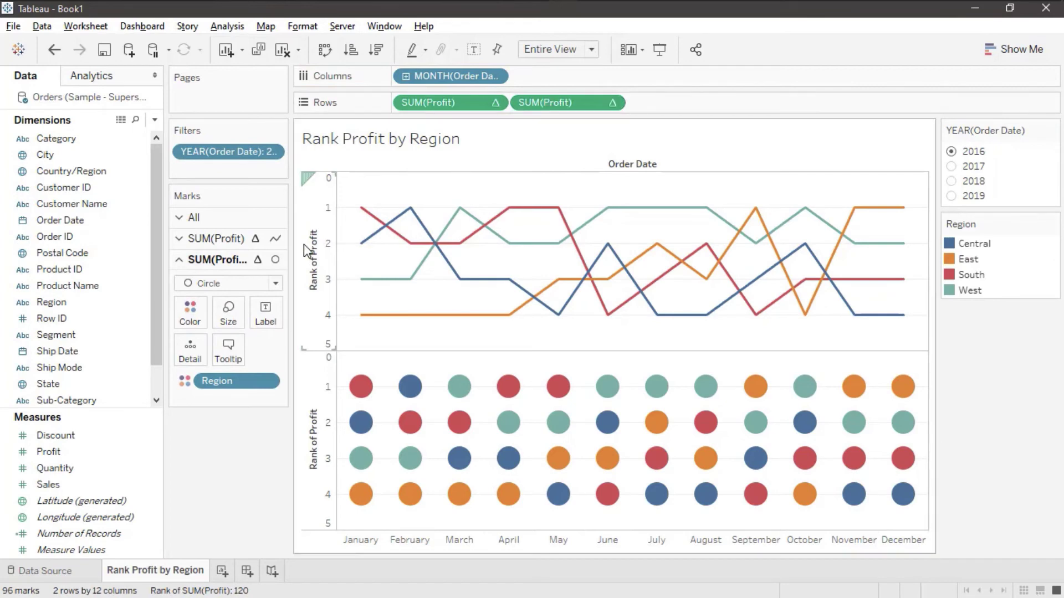
pyautogui.moveTo(291, 251); pyautogui.dragTo(326, 251)
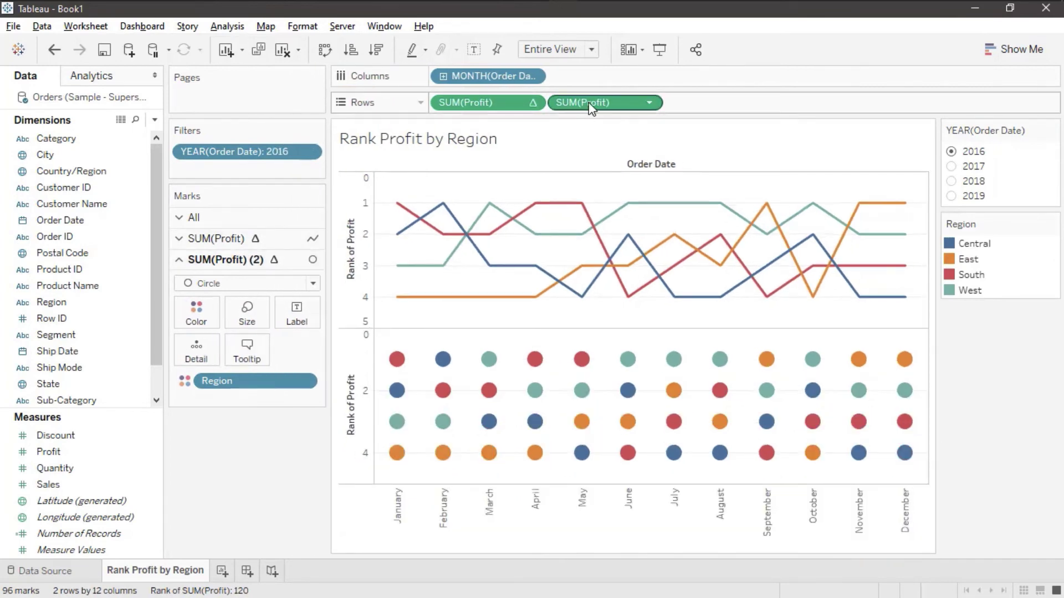
pyautogui.moveTo(590, 108); pyautogui.dragTo(297, 311)
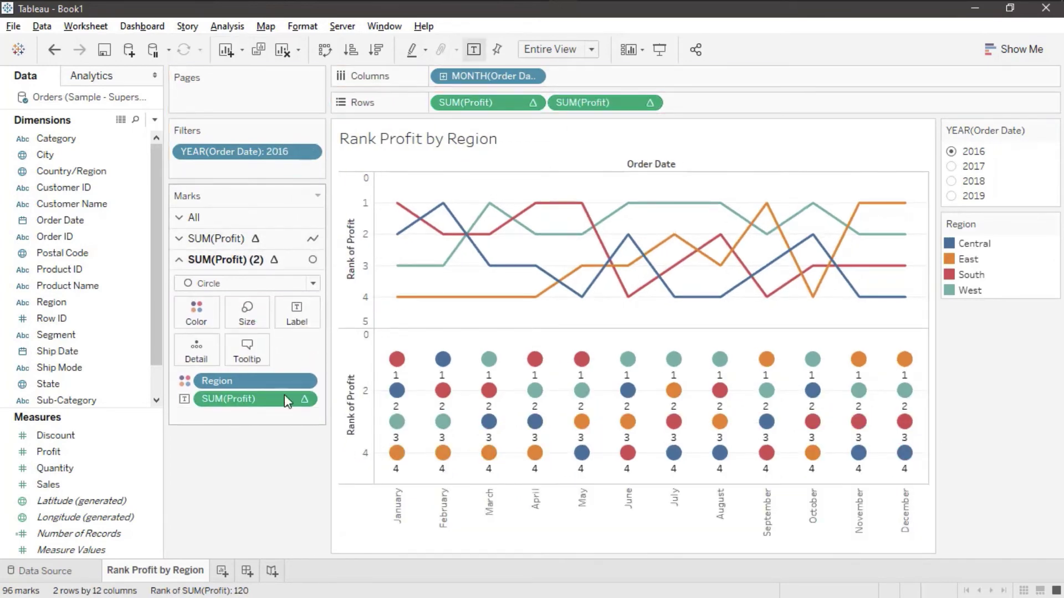
# - Align the circle rank labels to middle center
pyautogui.click(312, 316)
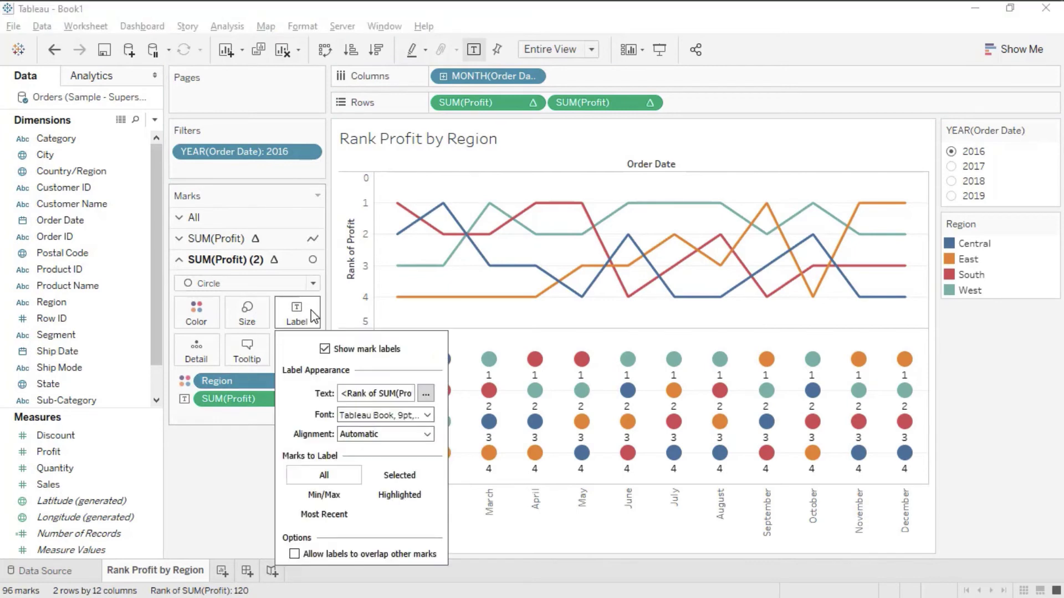
pyautogui.click(427, 435)
pyautogui.click(379, 501)
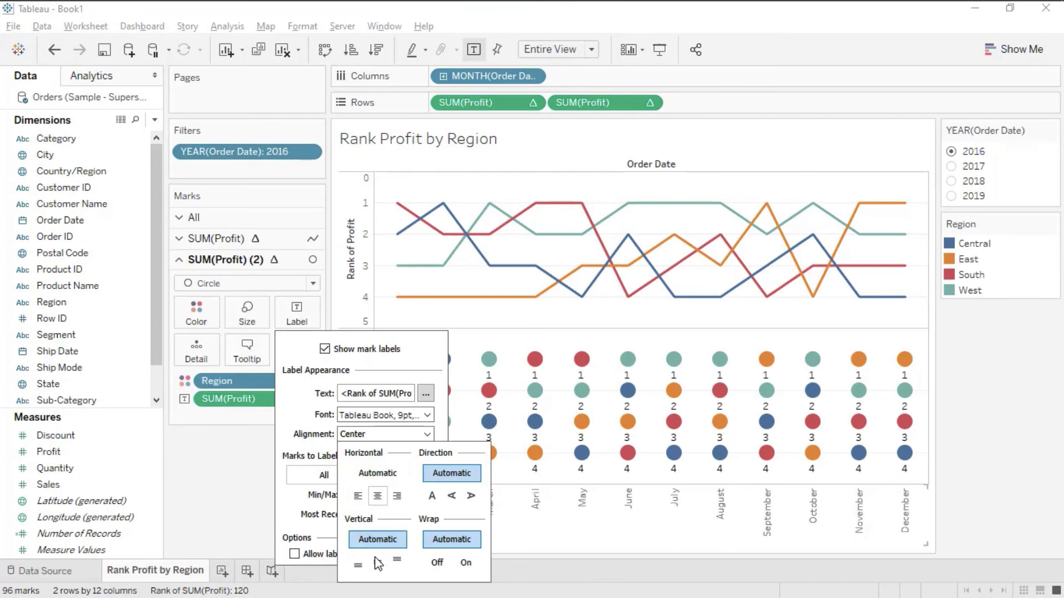
pyautogui.click(374, 564)
pyautogui.click(271, 469)
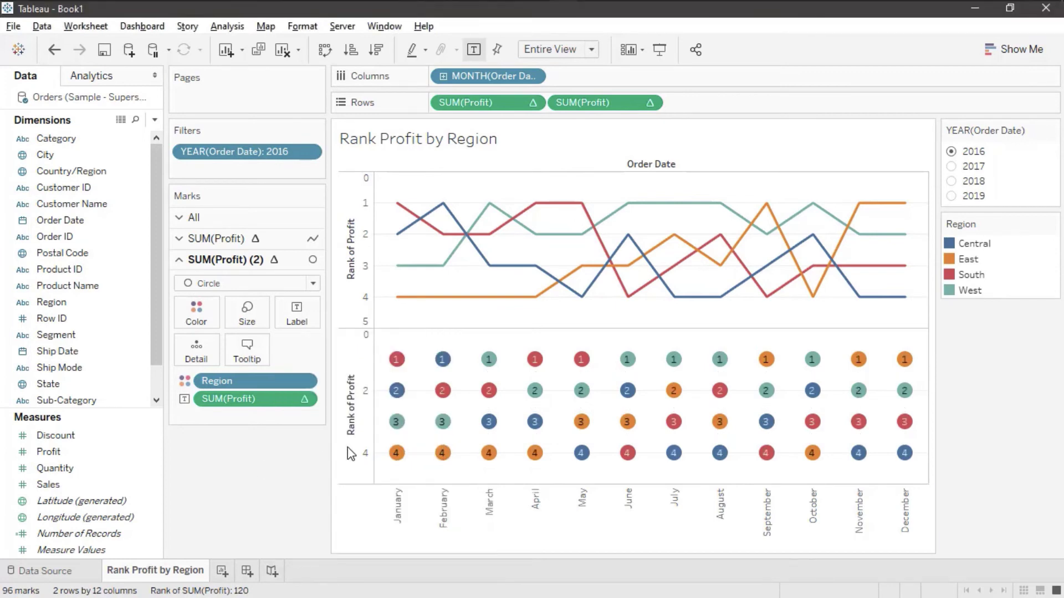
pyautogui.moveTo(540, 369)
# - Enlarge the rank circles with the Size slider until they nearly touch
pyautogui.click(256, 322)
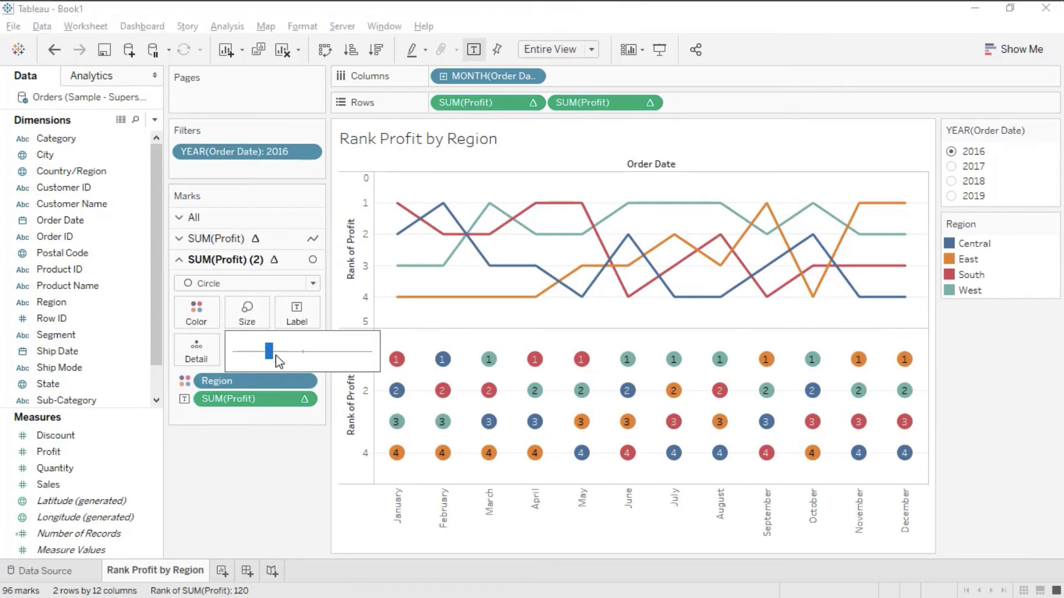
pyautogui.click(301, 357)
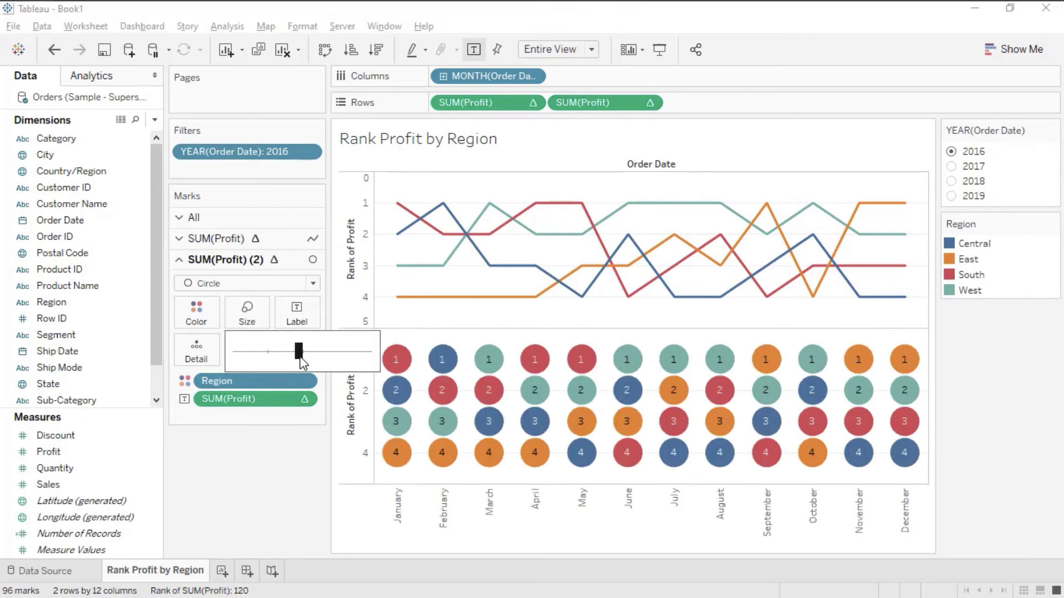
pyautogui.click(294, 353)
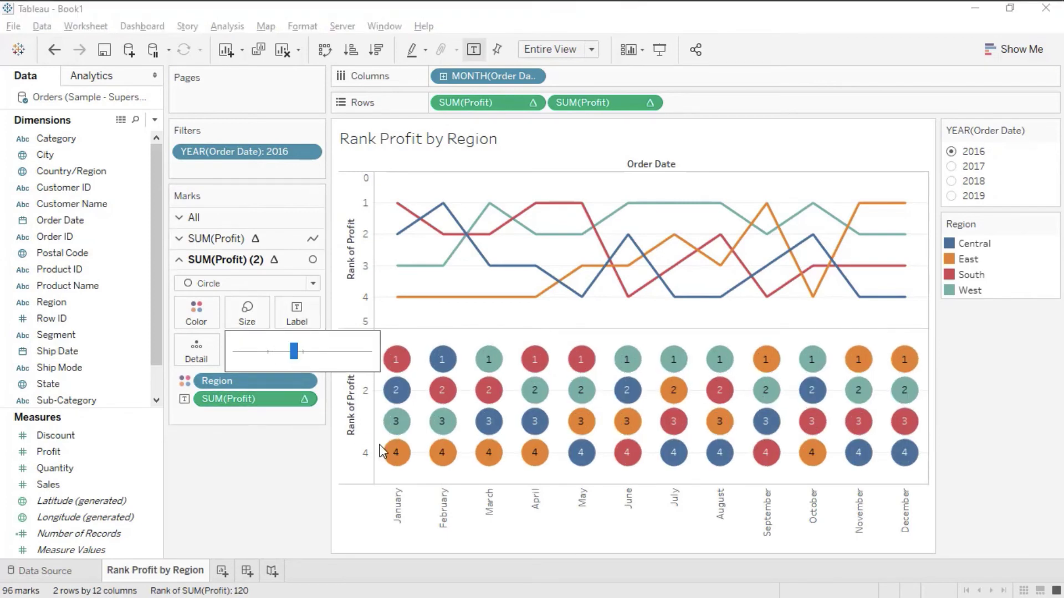
pyautogui.click(275, 474)
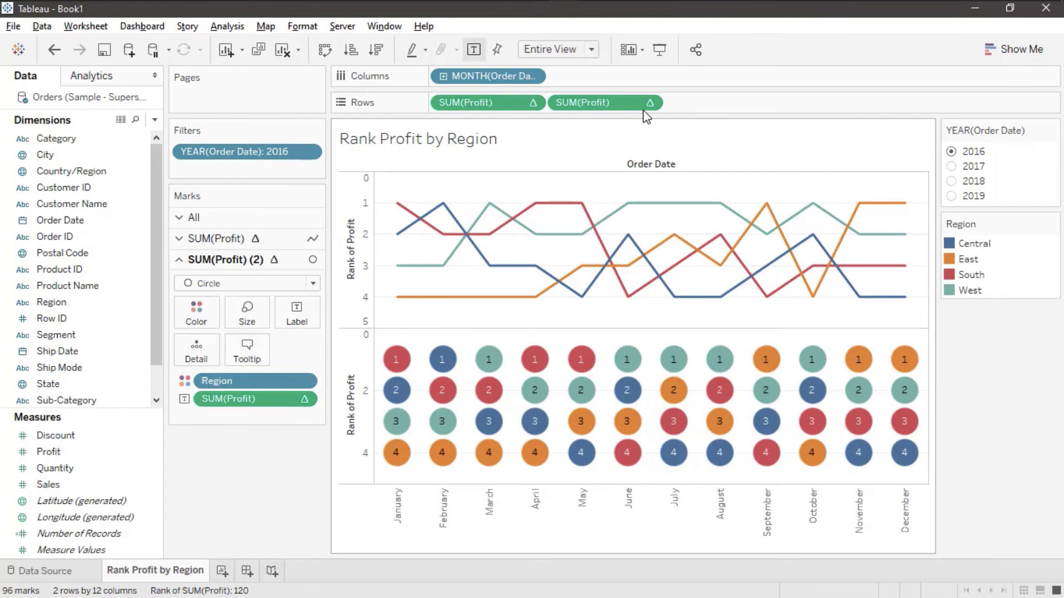
# - Put the circle and line SUM(Profit) rank measures on a dual axis and synchronize both rank axes
pyautogui.rightClick(598, 105)
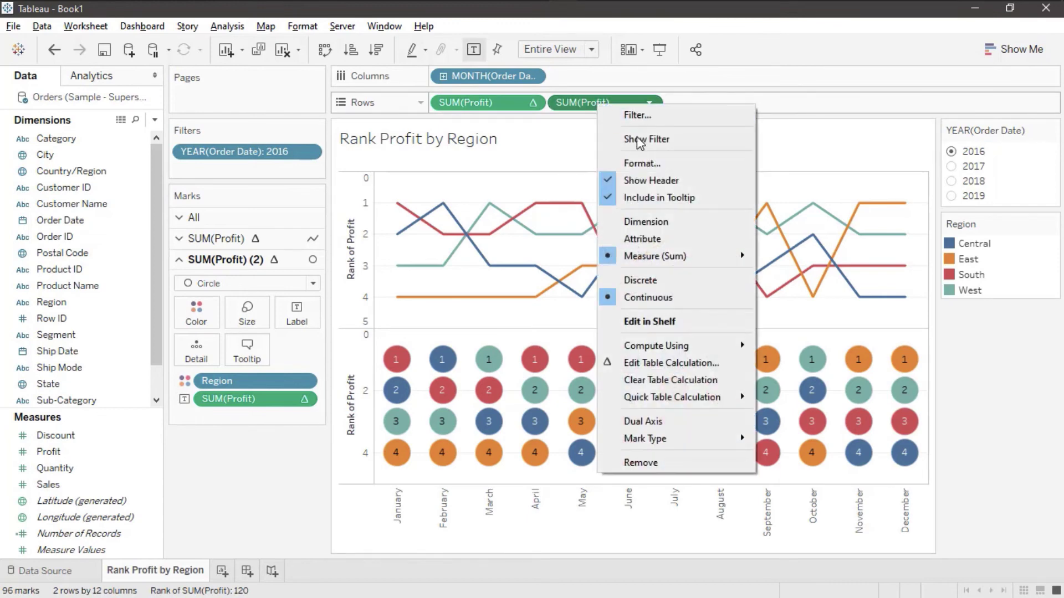
pyautogui.click(692, 421)
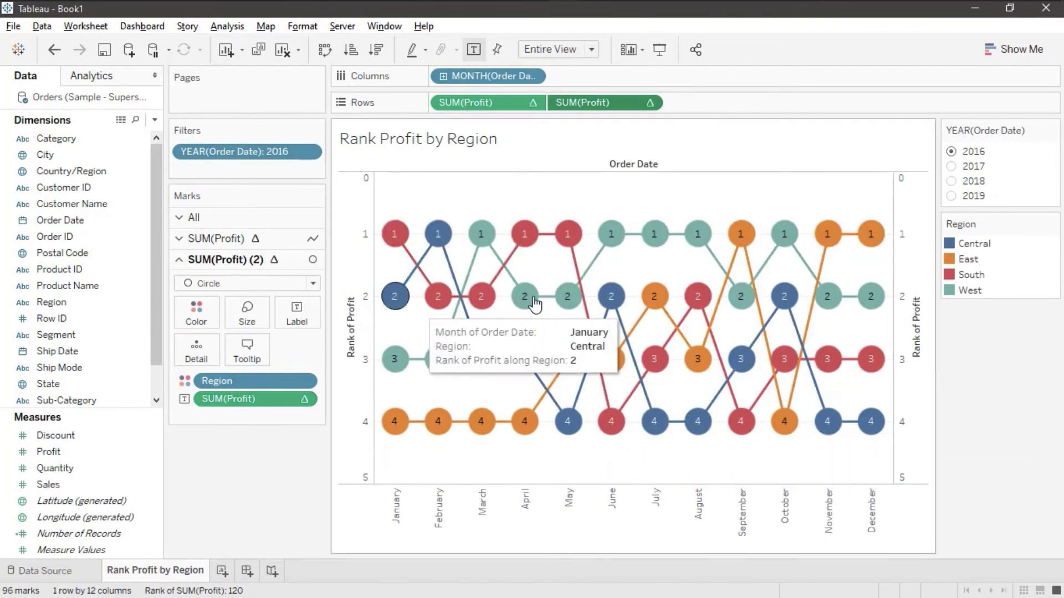
pyautogui.rightClick(910, 267)
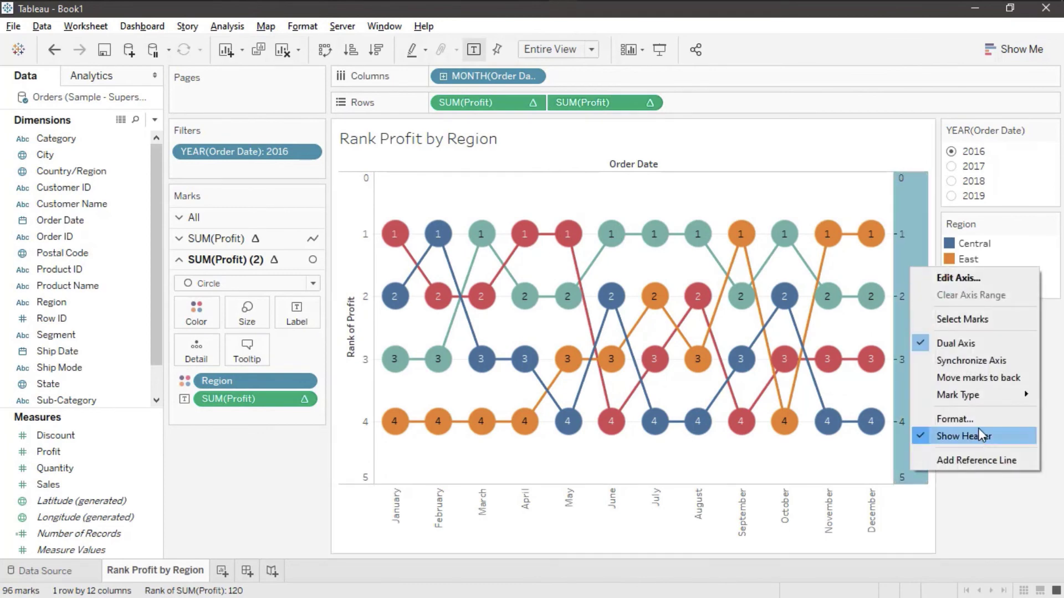
pyautogui.click(977, 359)
pyautogui.click(364, 402)
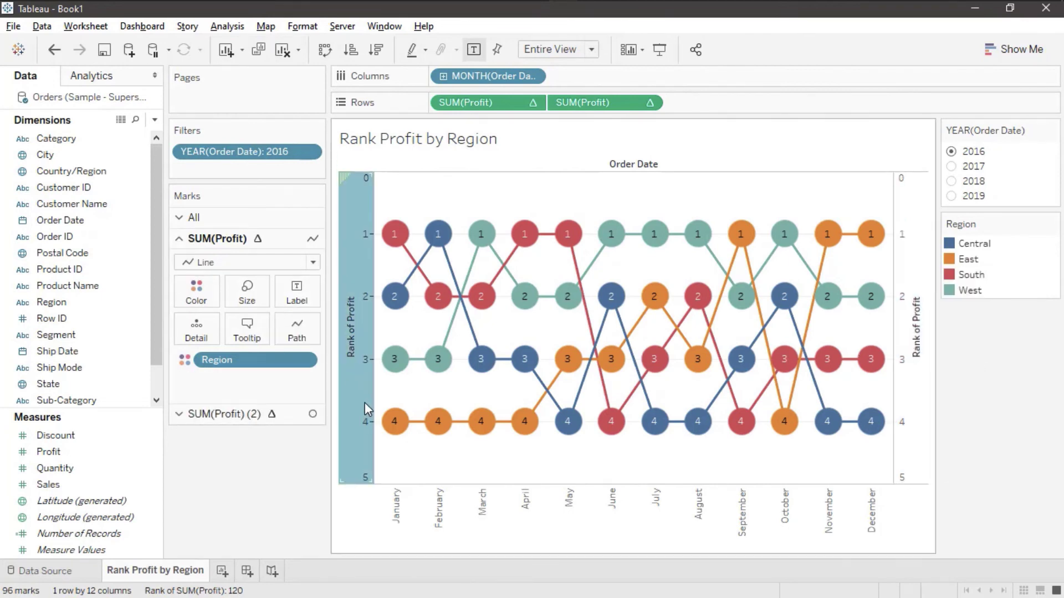
# - Hide the Rank of Profit axis headers and minimize the Data pane to widen the bump chart
pyautogui.rightClick(359, 325)
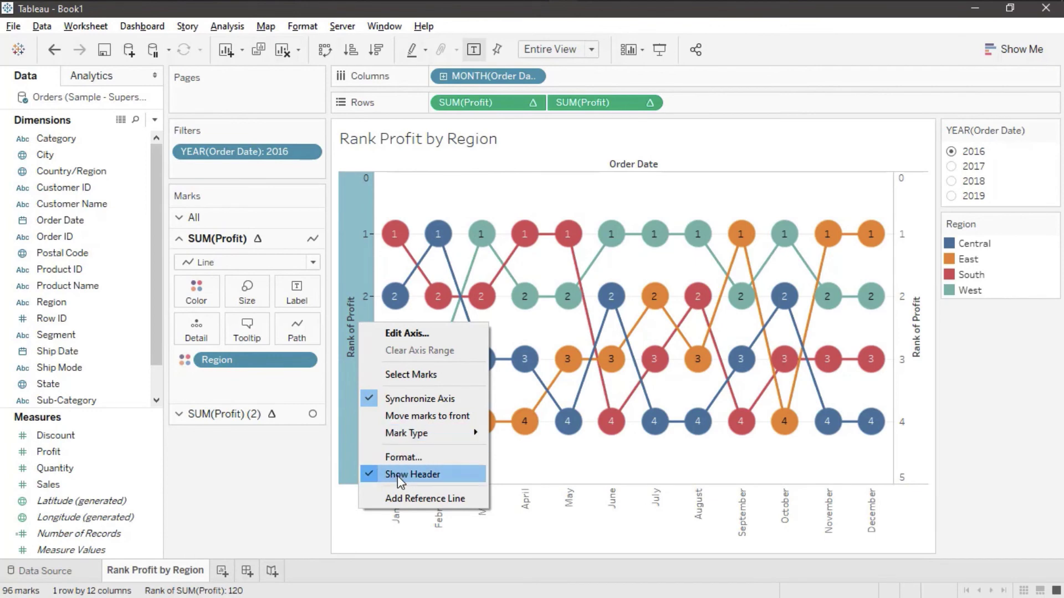
pyautogui.click(417, 475)
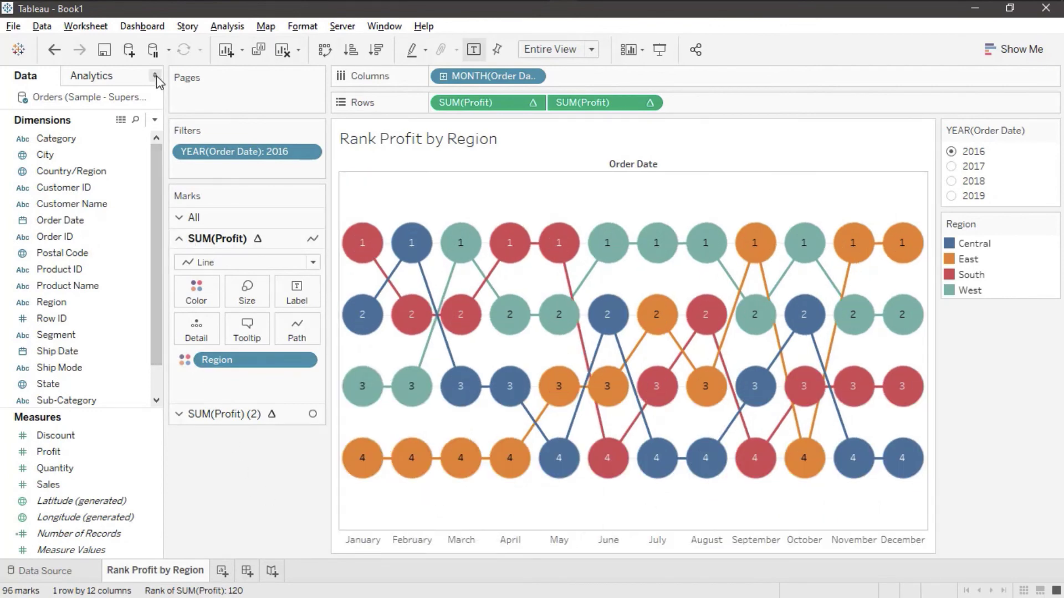
pyautogui.click(156, 76)
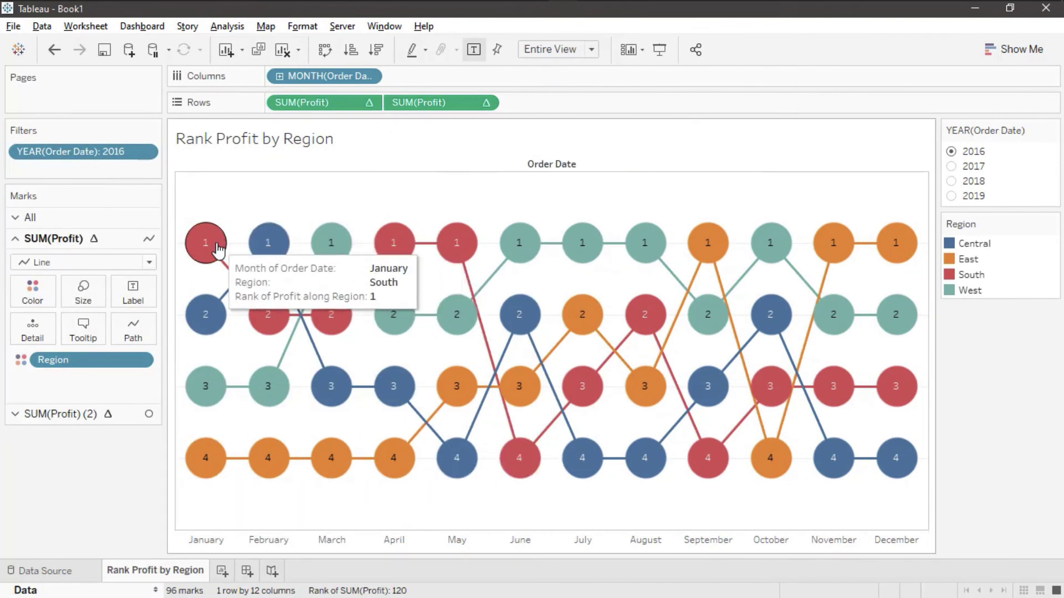
pyautogui.moveTo(260, 316)
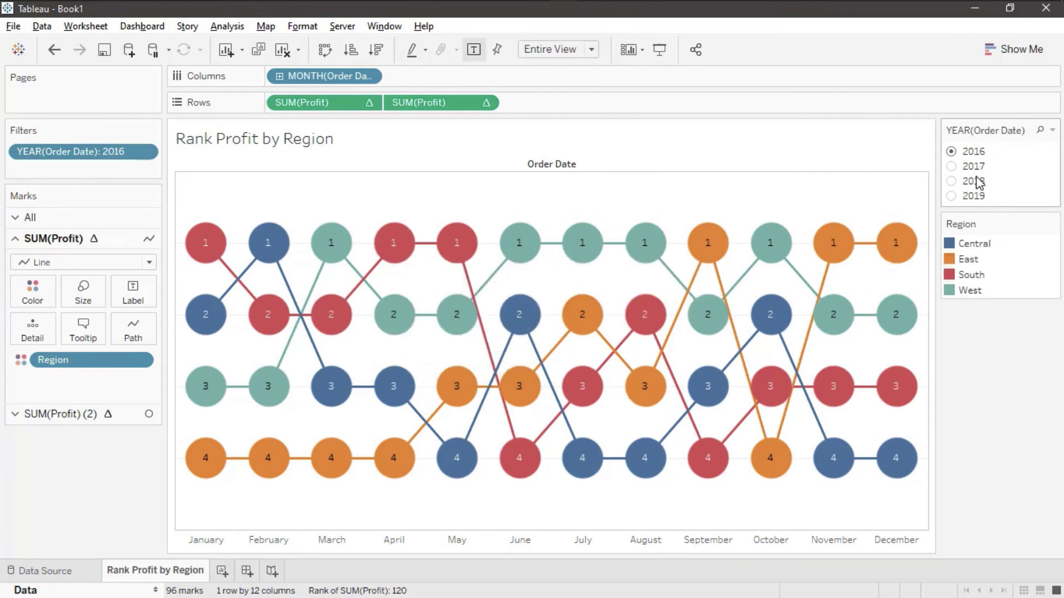
# - Switch the YEAR(Order Date) filter to 2017, then 2018, and finally 2019
pyautogui.moveTo(466, 245)
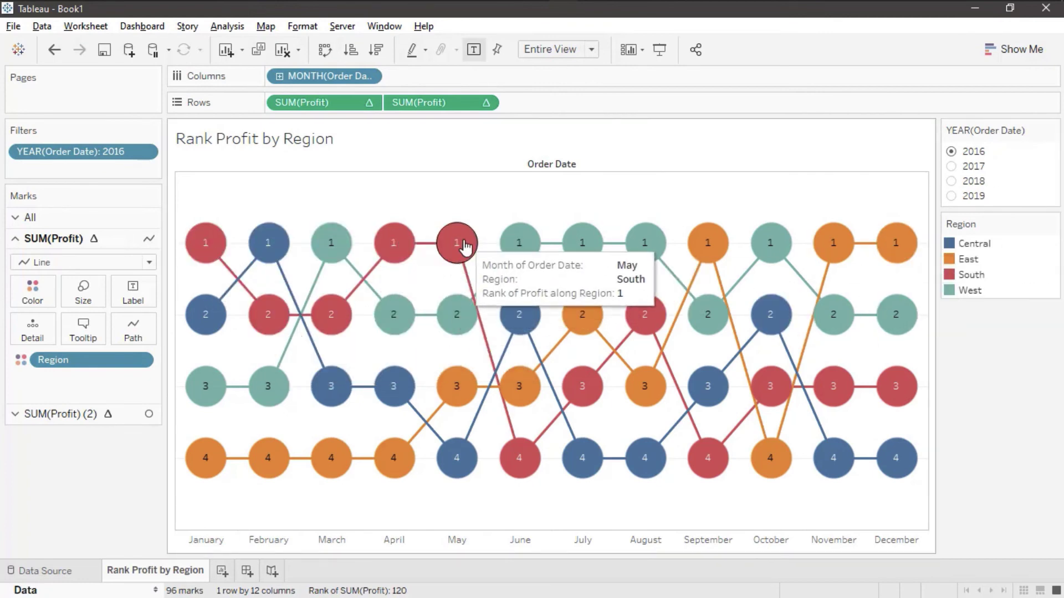
pyautogui.click(952, 167)
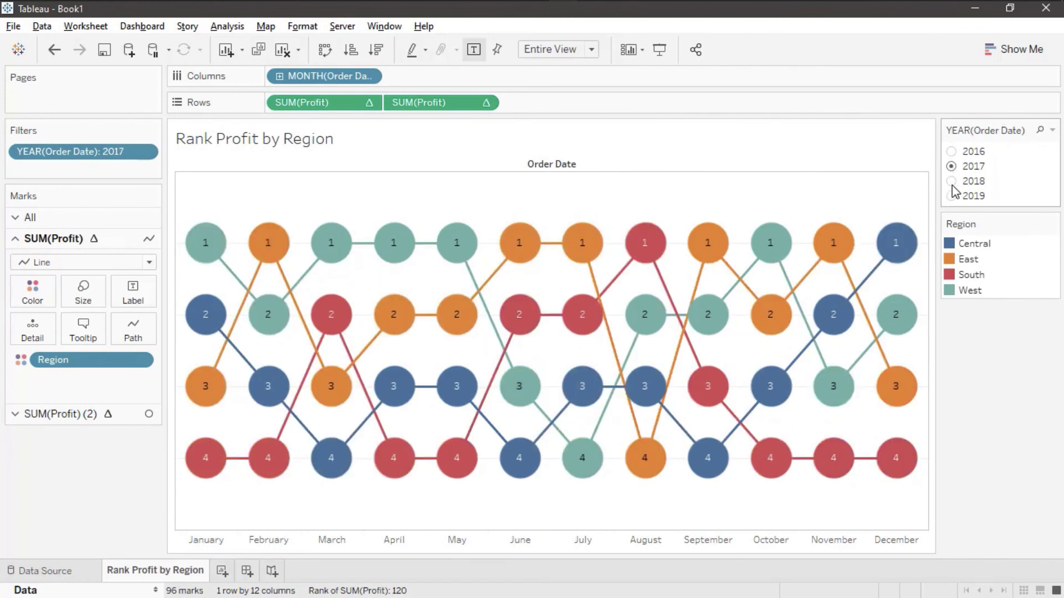
pyautogui.click(952, 183)
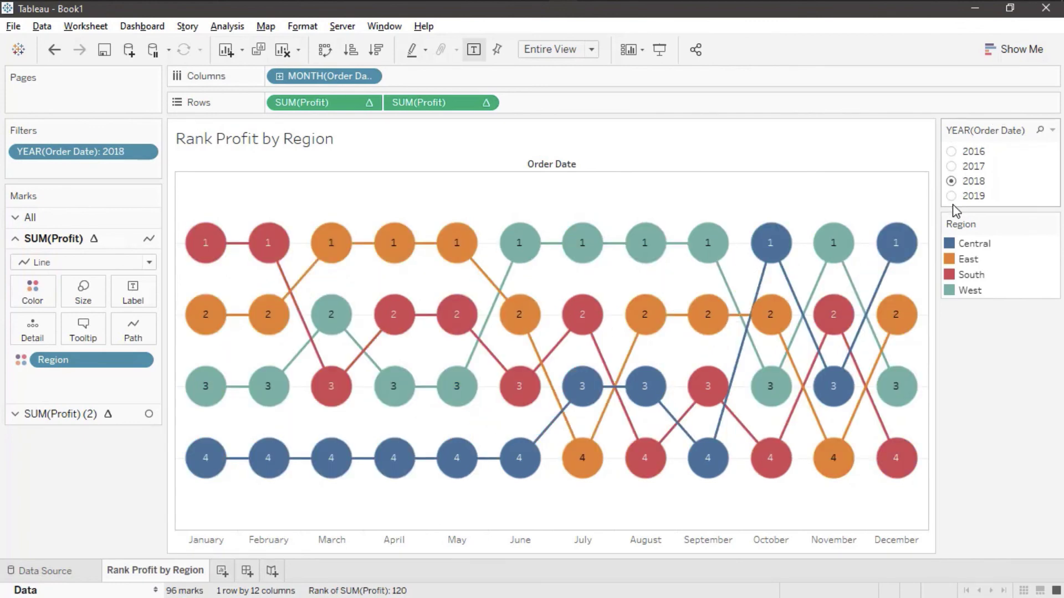
pyautogui.click(953, 197)
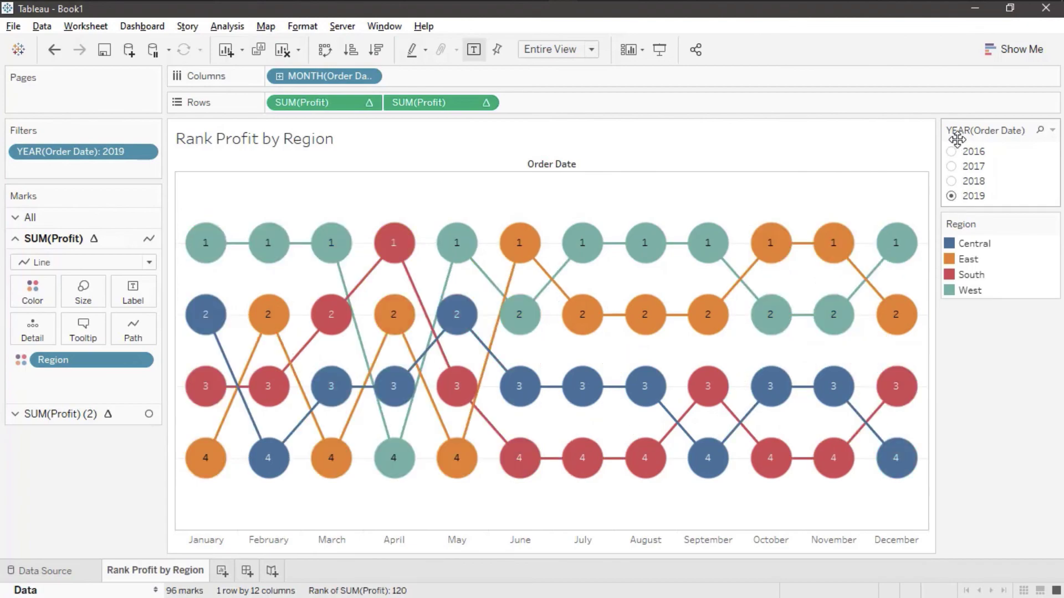